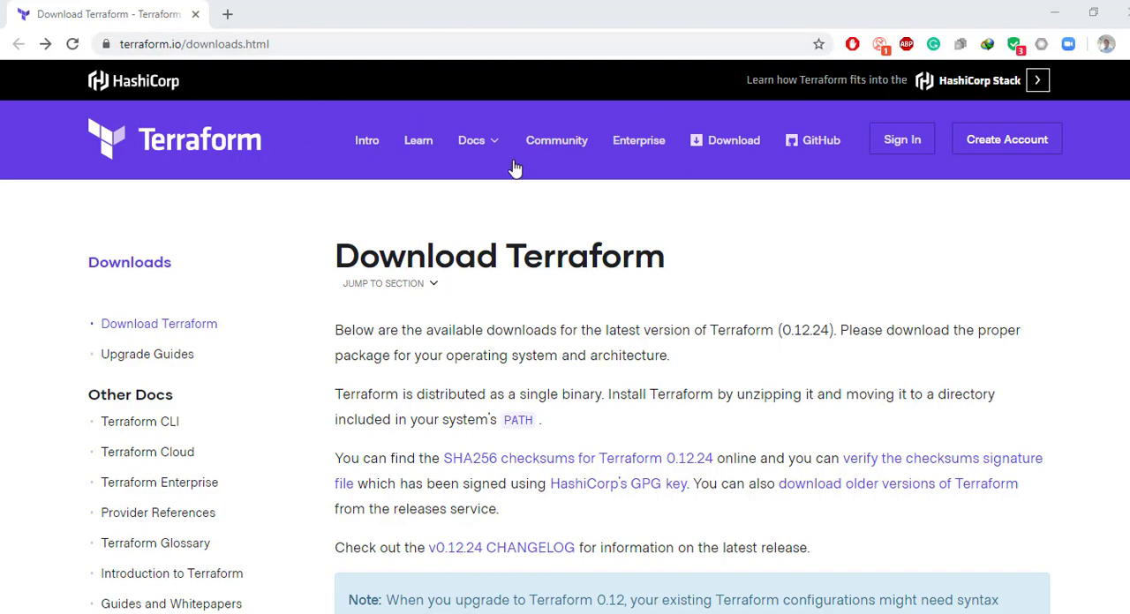
Step: Try to download the 64-bit Windows package of Terraform 0.12.24 from the downloads page
scroll(892, 320, down, 5)
scroll(891, 319, down, 4)
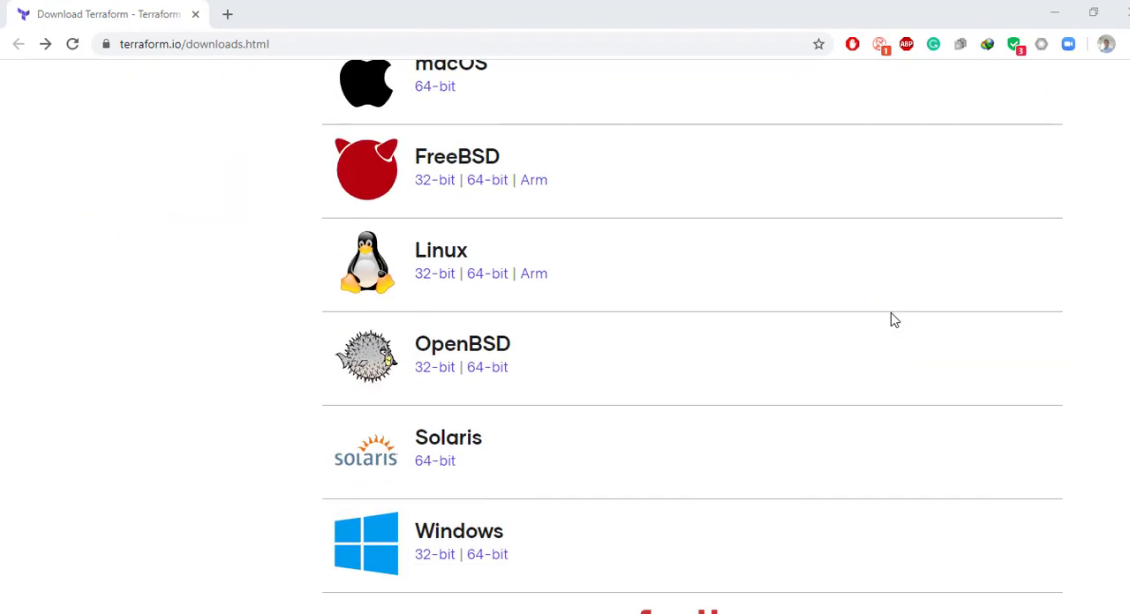
scroll(892, 320, up, 9)
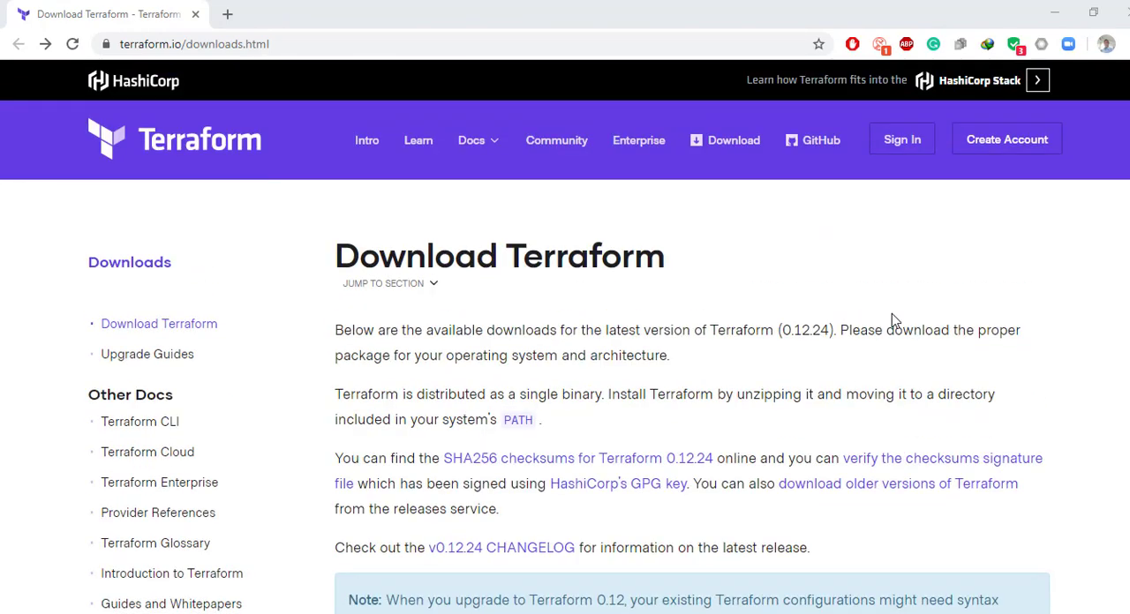
scroll(892, 319, down, 9)
scroll(892, 320, up, 2)
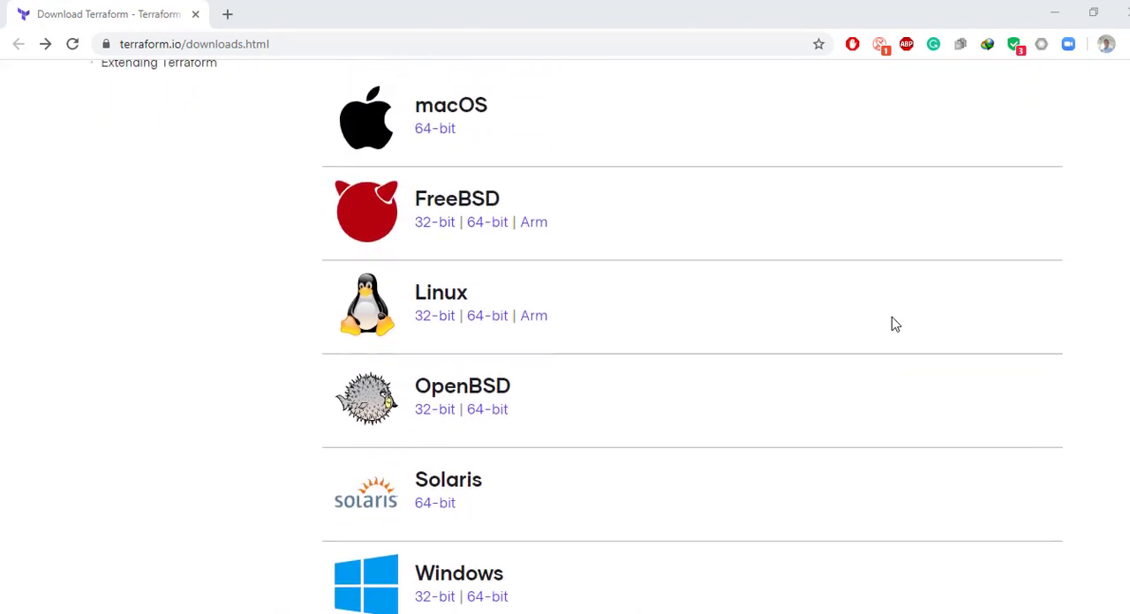
scroll(893, 324, down, 1)
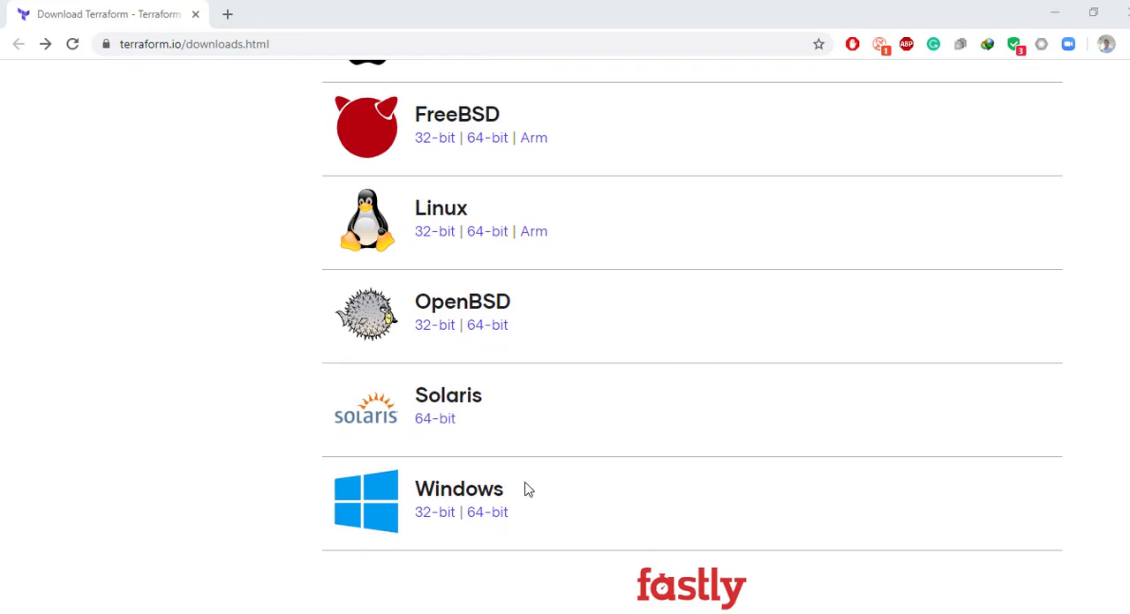
click(484, 514)
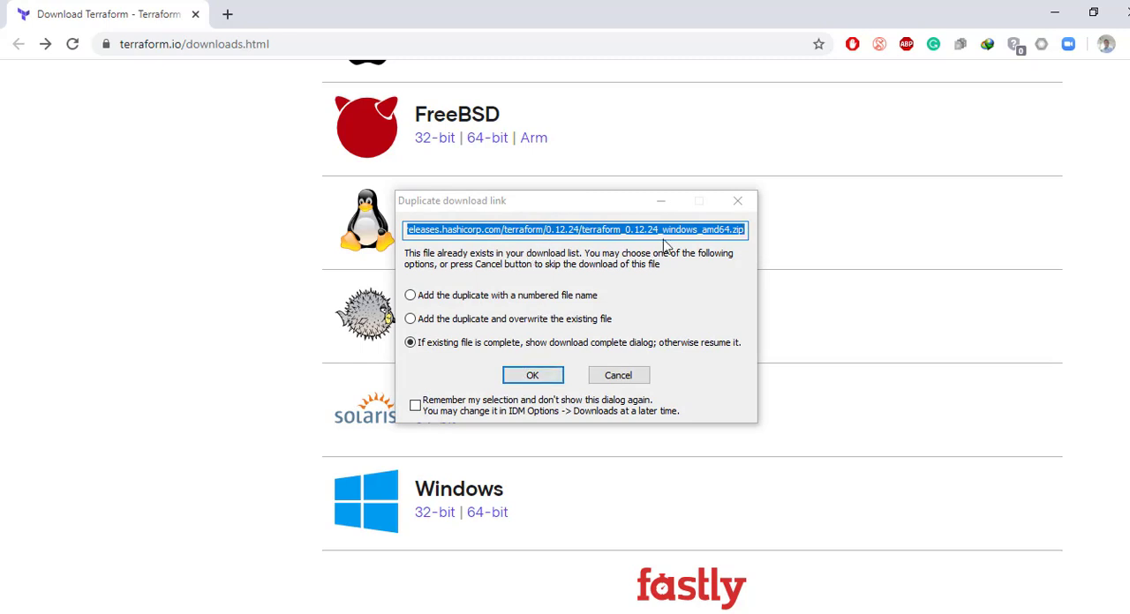
click(618, 376)
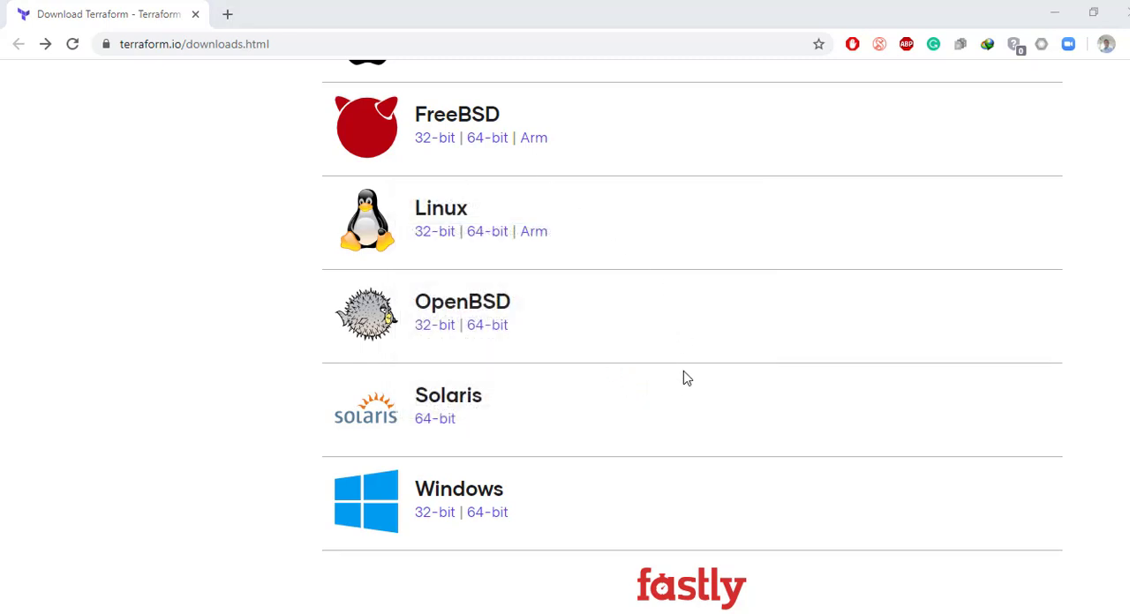
mouse_move(697, 609)
mouse_move(707, 580)
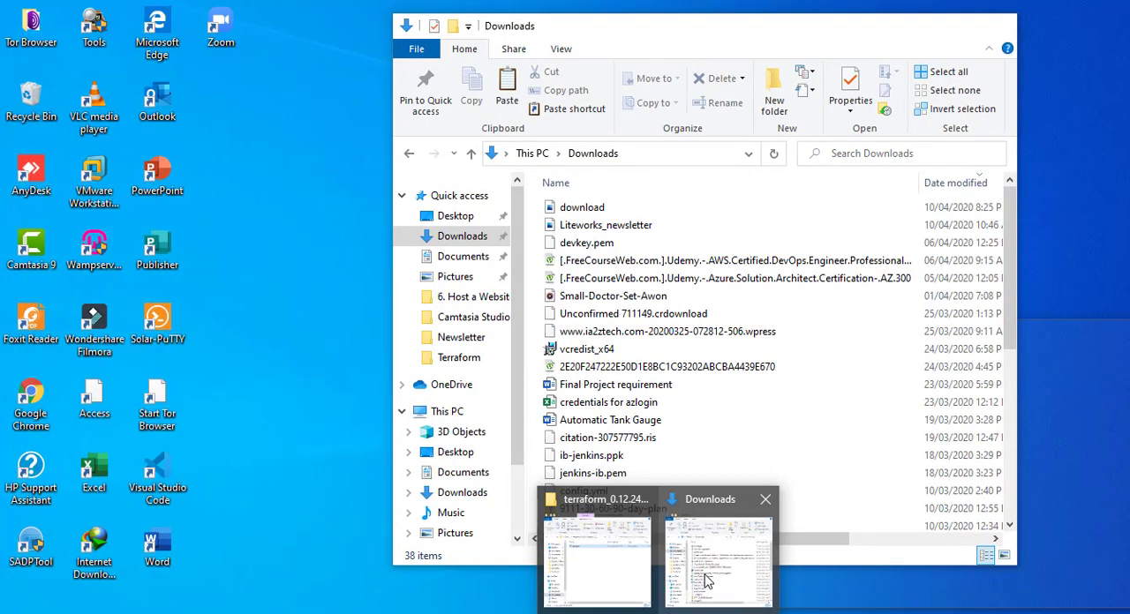
click(707, 580)
scroll(596, 371, down, 4)
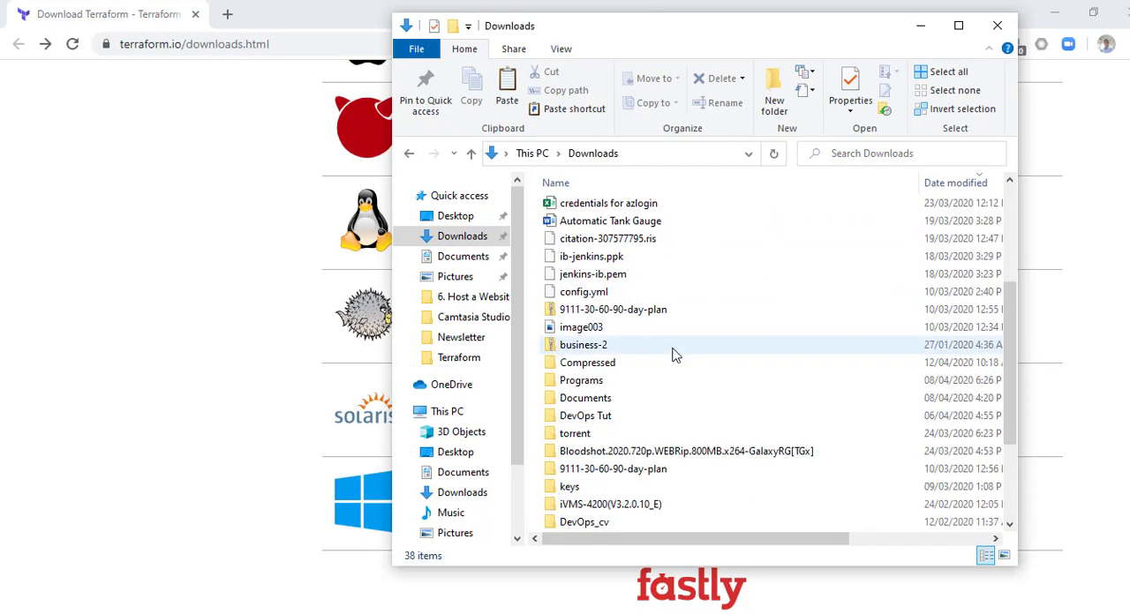
click(920, 25)
Step: Open the extracted terraform_0.12.24_windows_amd64 folder in the Compressed downloads and select the terraform application
mouse_move(661, 605)
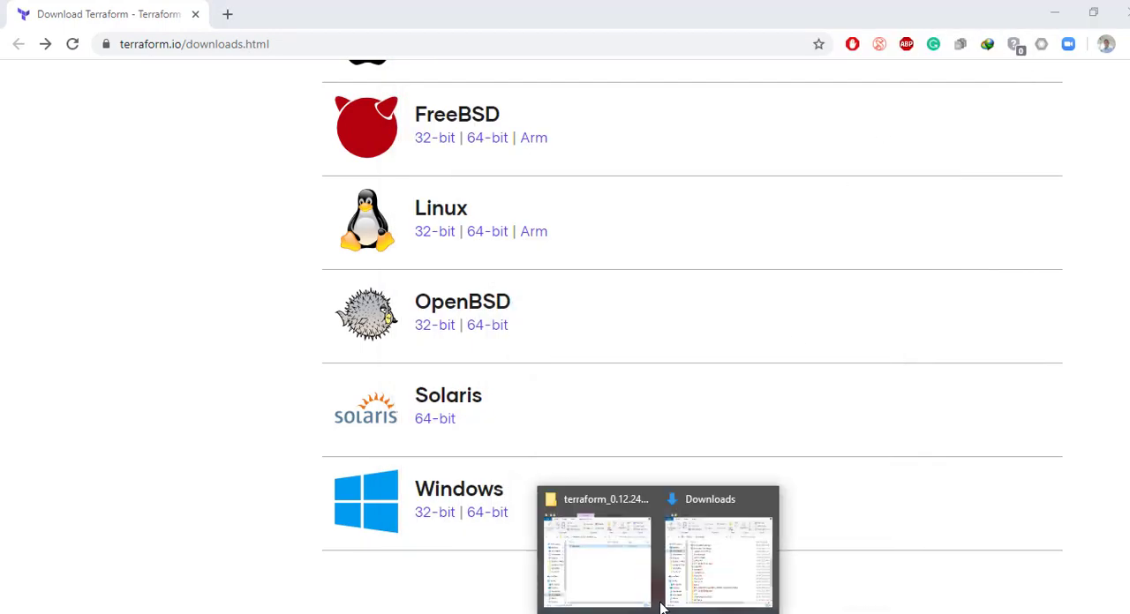
click(590, 564)
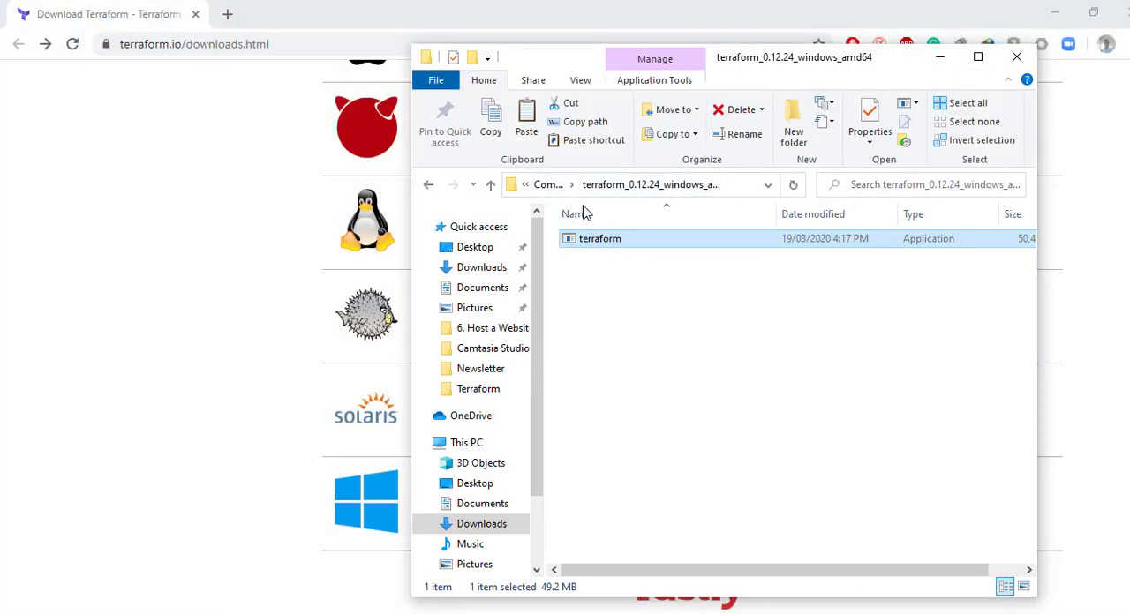
click(552, 186)
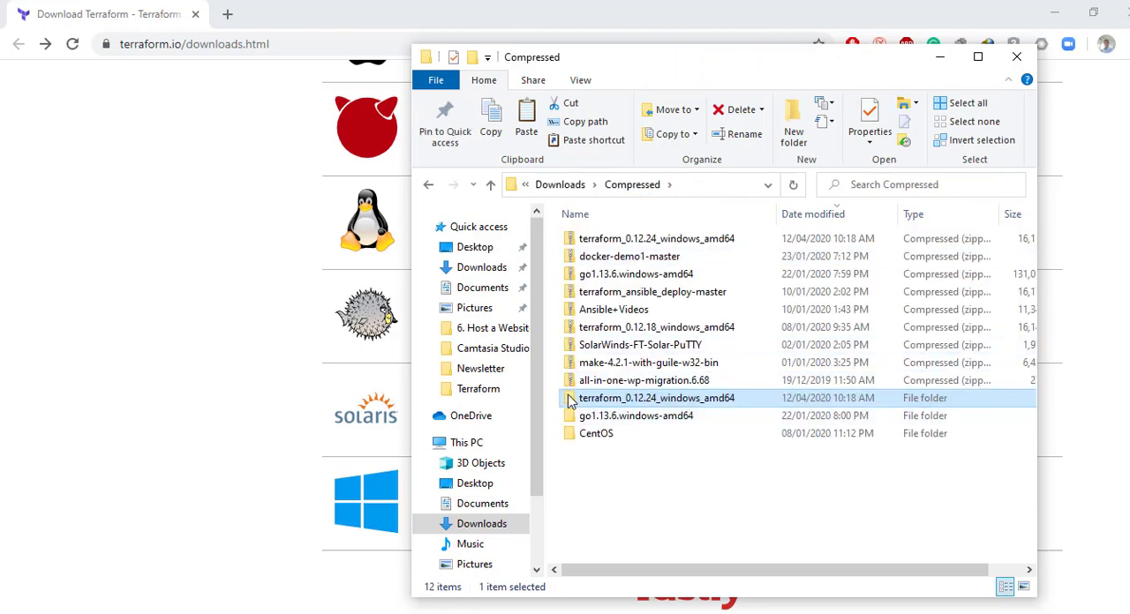
double_click(569, 398)
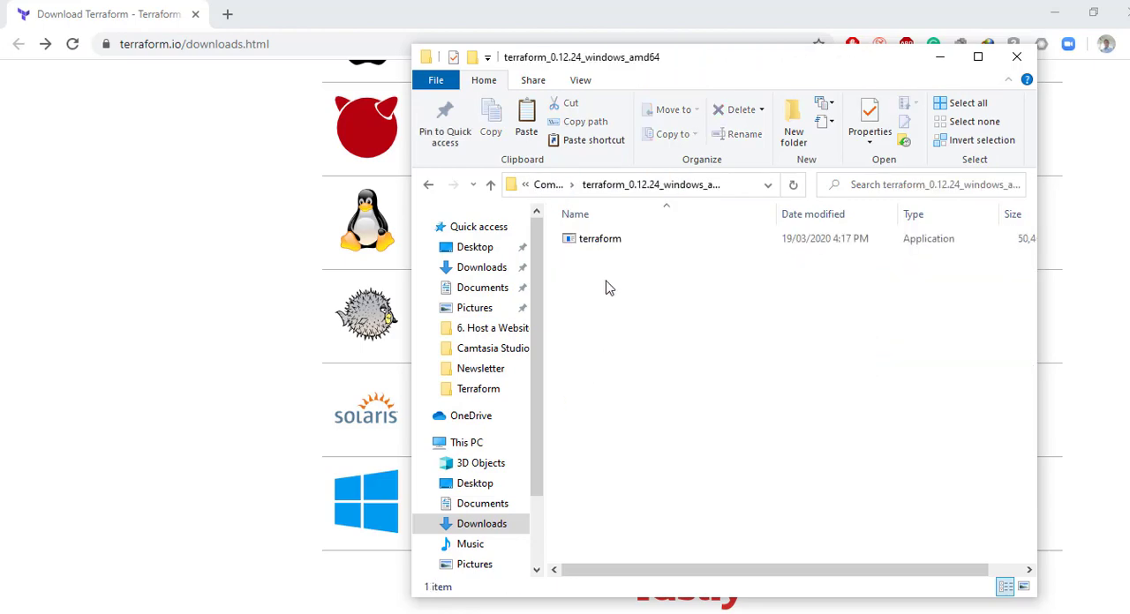
click(592, 244)
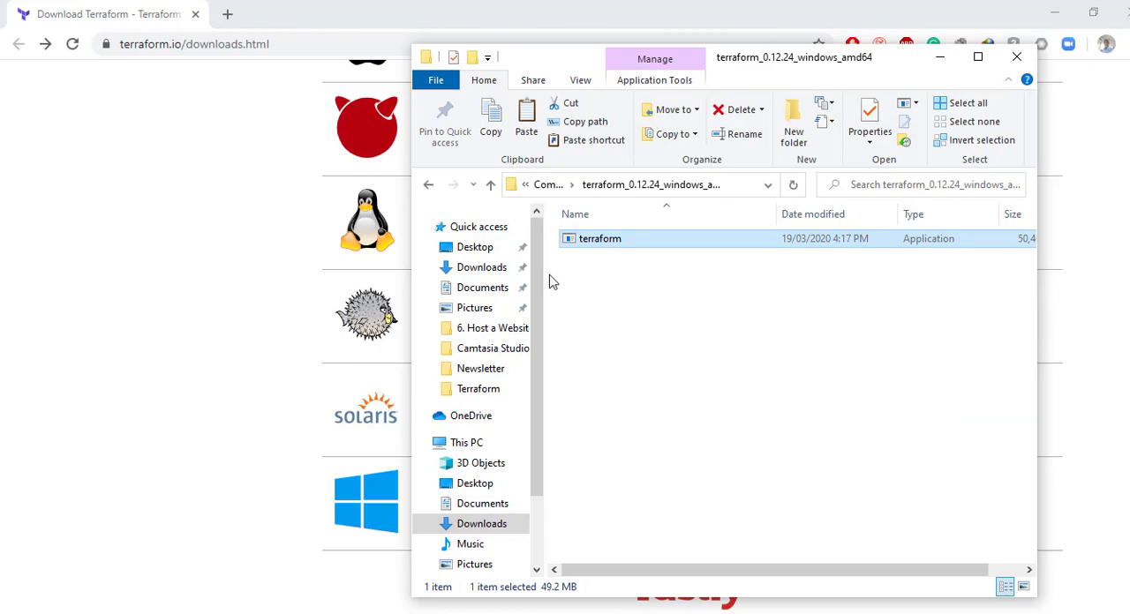
Step: Create a folder named terraform on Local Disk (C:) and paste the terraform application into it
scroll(539, 415, down, 3)
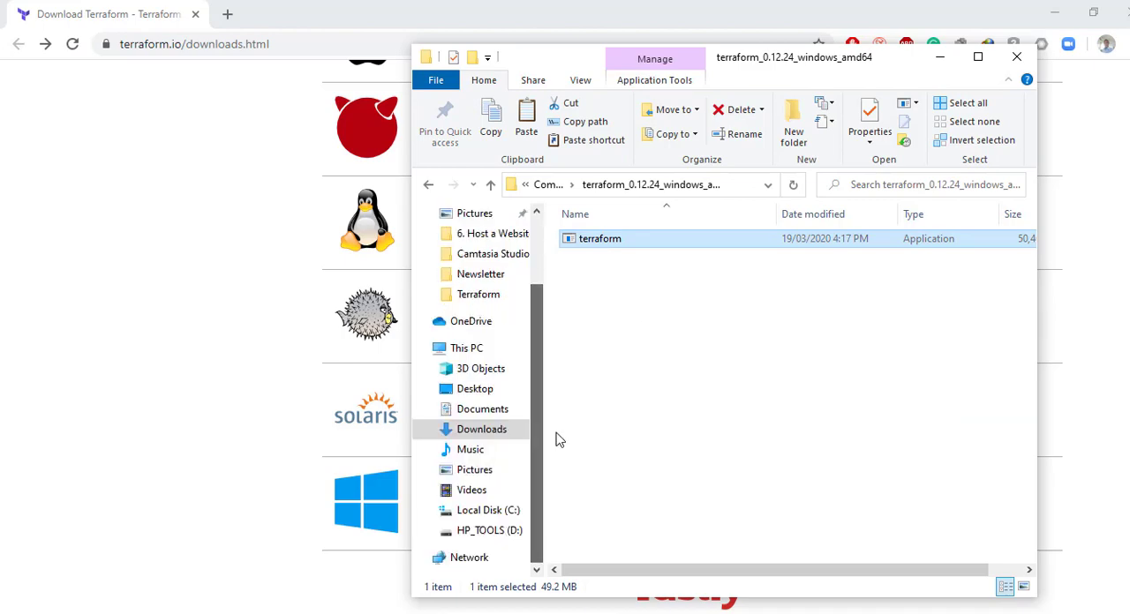
click(482, 512)
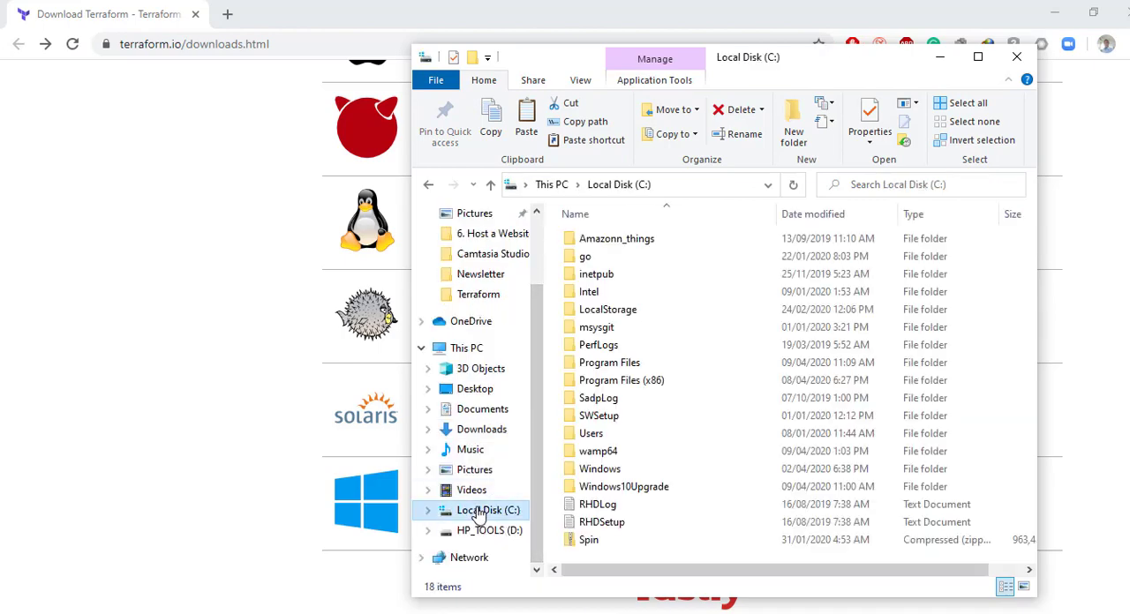
right_click(558, 449)
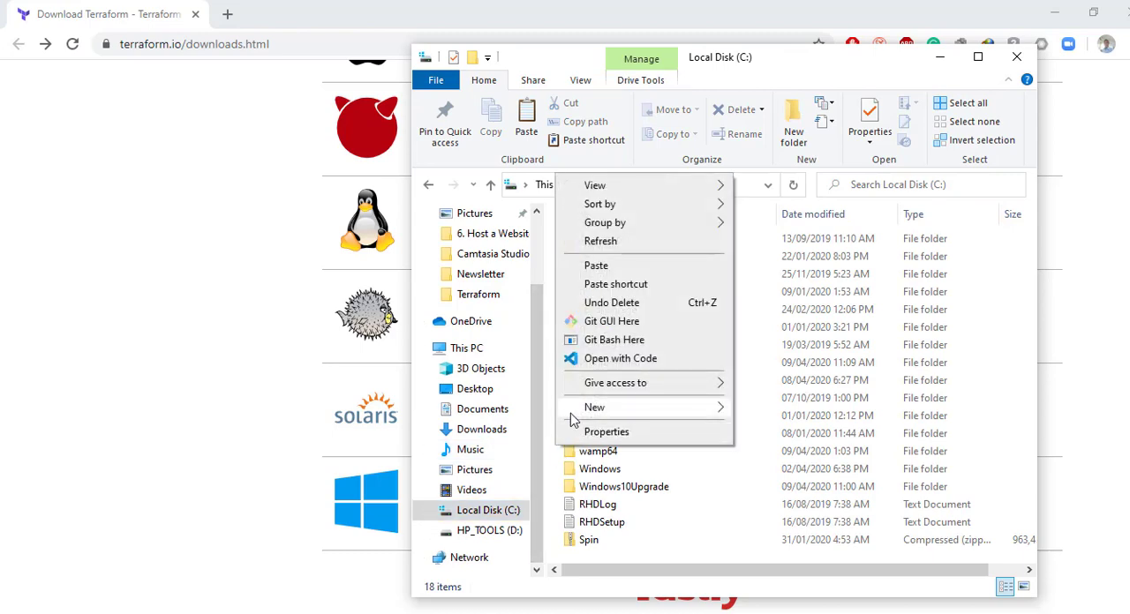
mouse_move(575, 416)
click(773, 413)
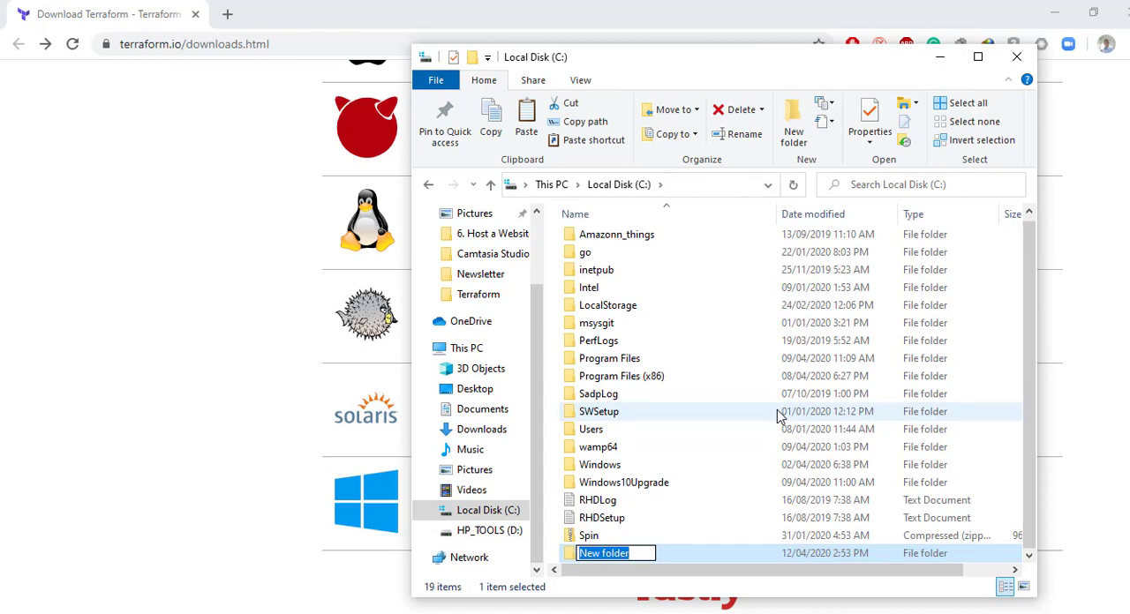
text(terra)
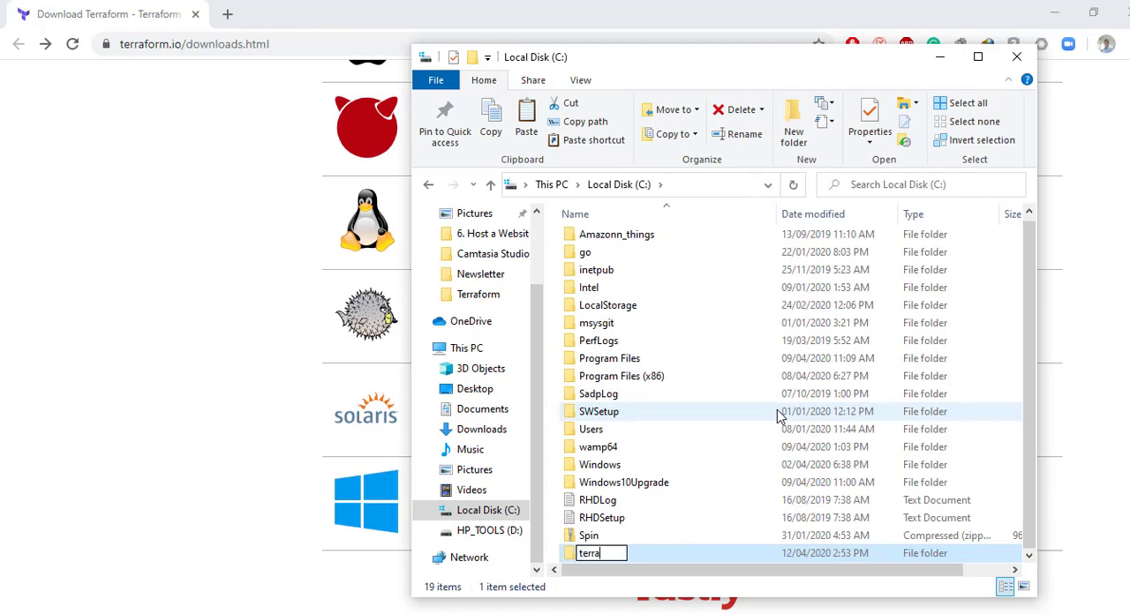
text(form)
key(Return)
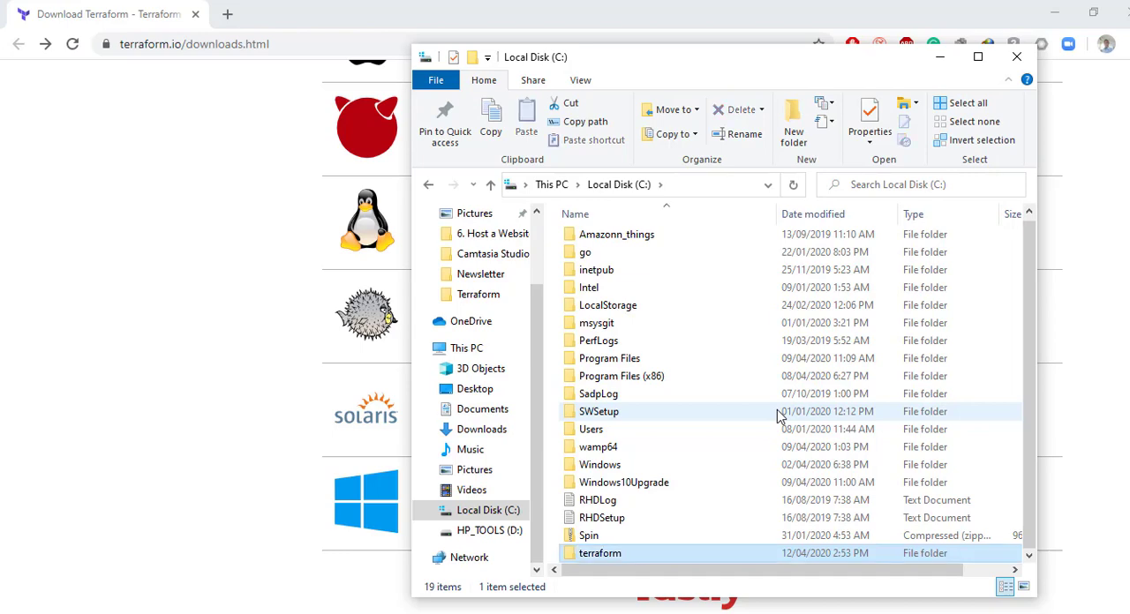
double_click(567, 555)
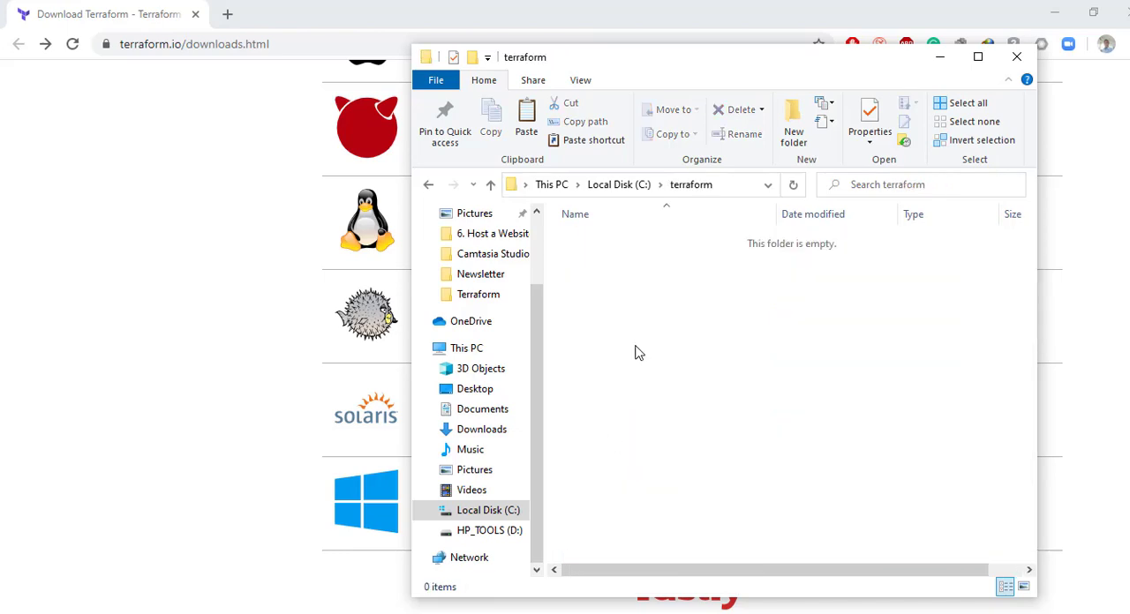
key(ctrl+v)
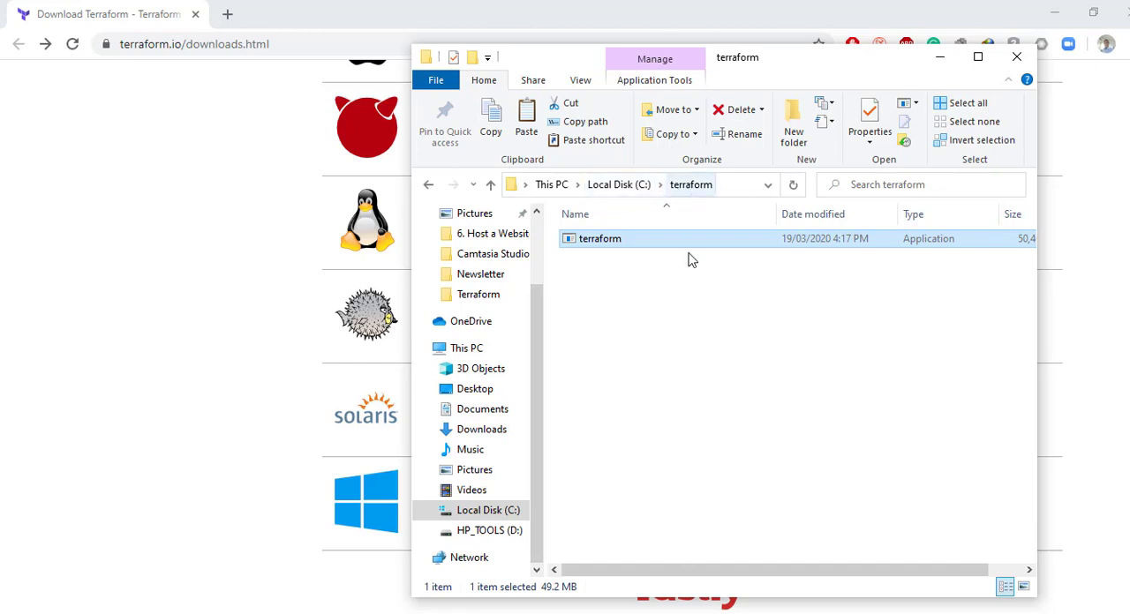
Step: Open the Environment Variables dialog through This PC's properties and the advanced system settings
click(669, 341)
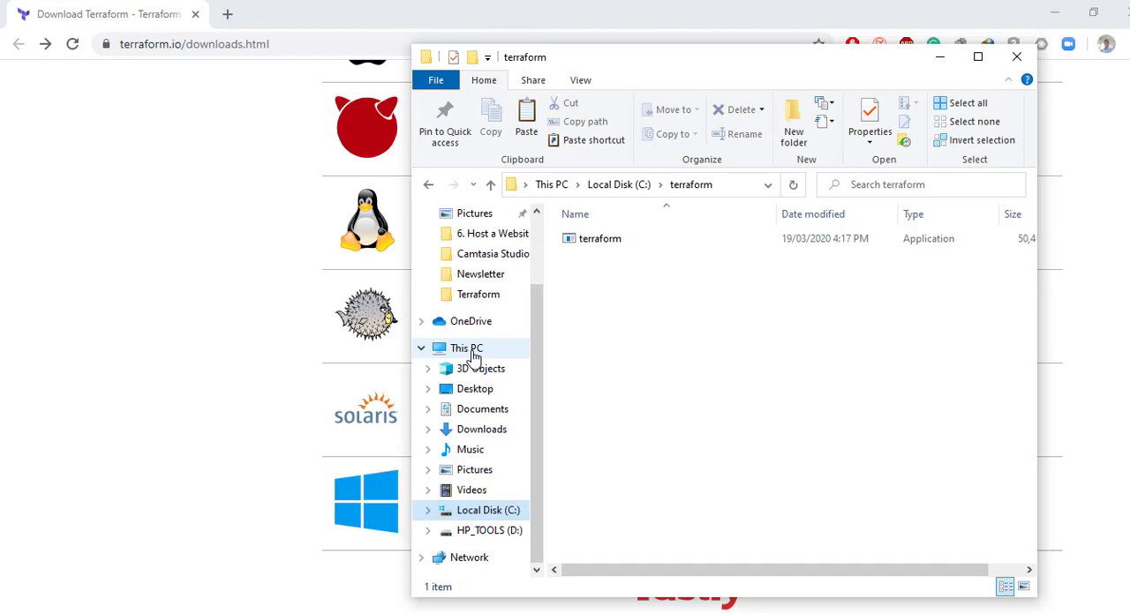
right_click(474, 354)
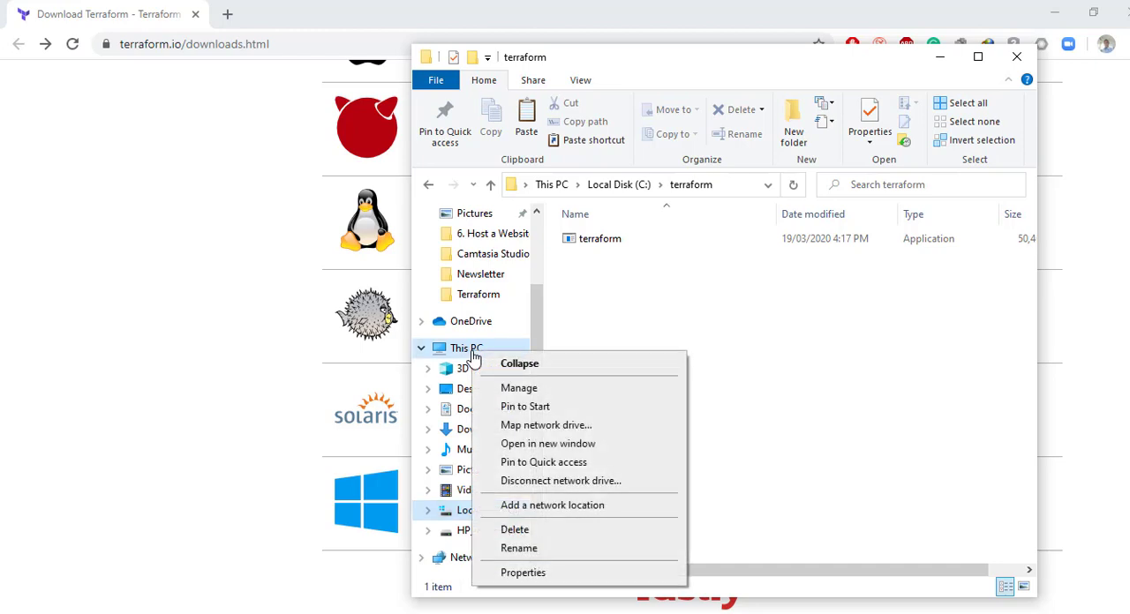
click(522, 573)
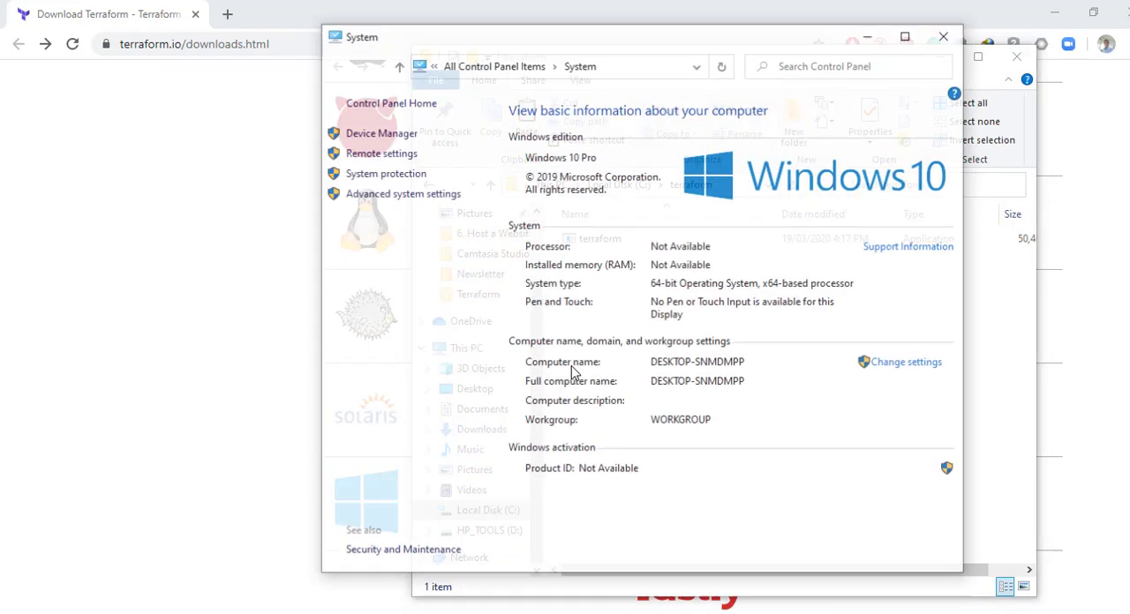
click(405, 195)
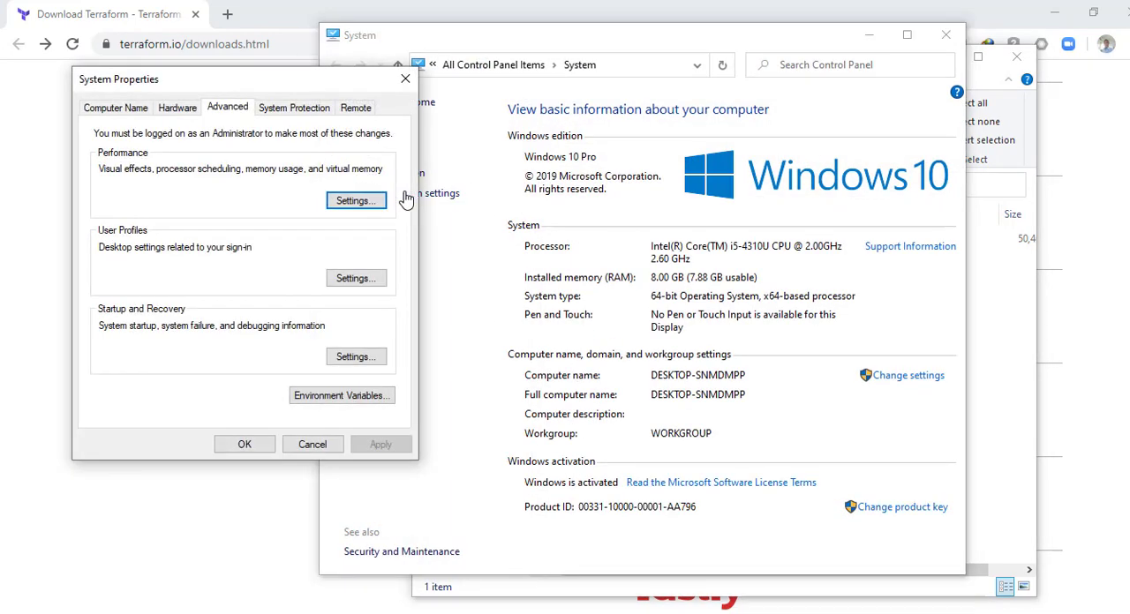
drag(343, 85, 297, 98)
click(307, 409)
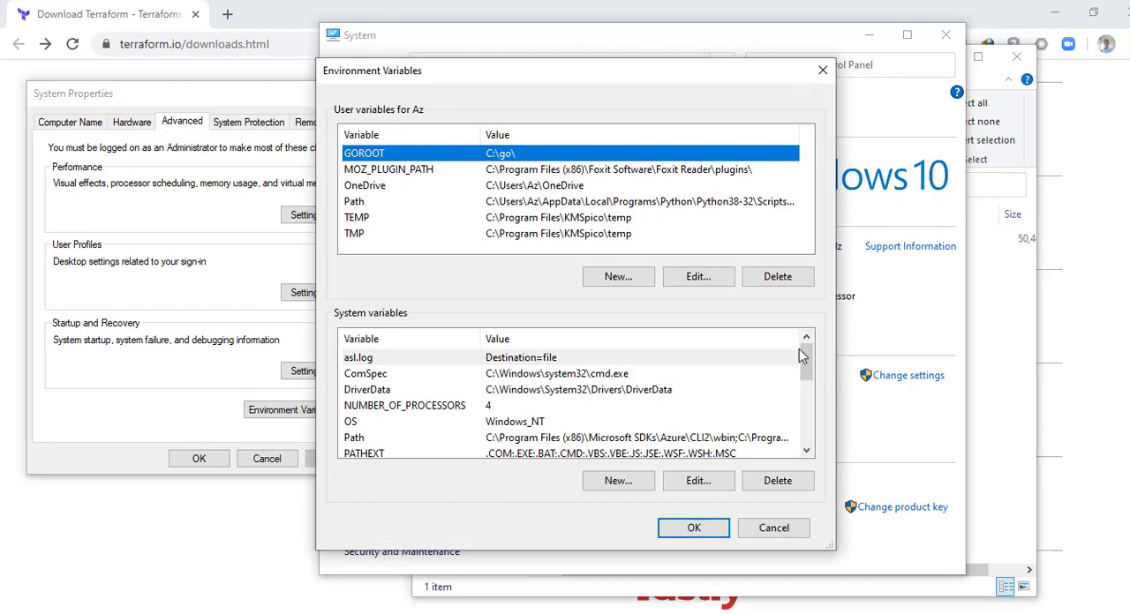
Step: Edit the system Path variable and add a new entry C:\terraform
drag(804, 360, 783, 467)
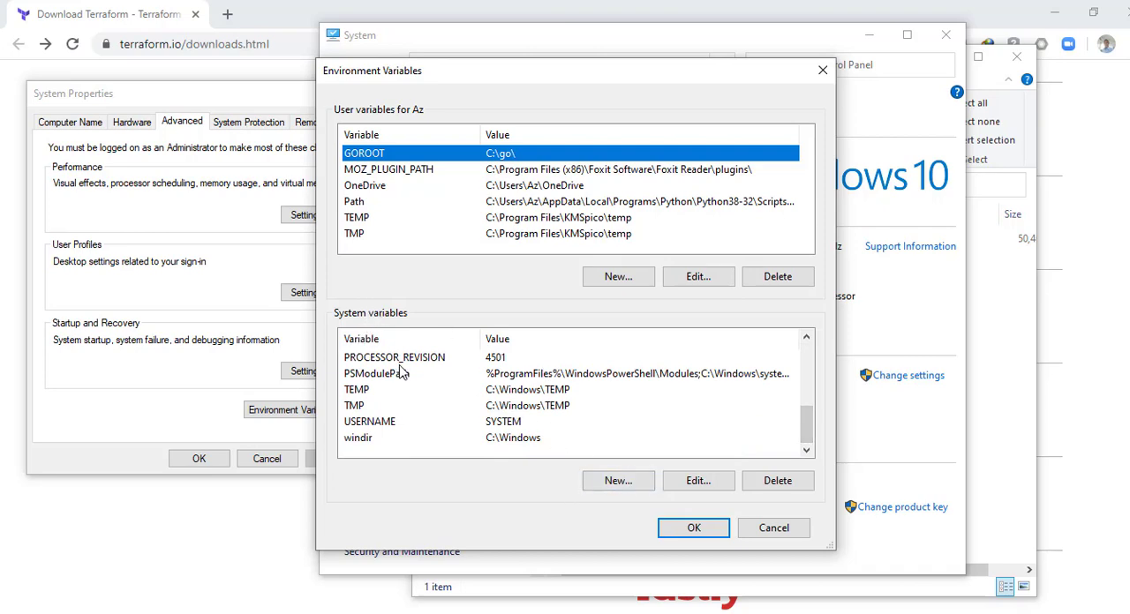
scroll(391, 380, up, 2)
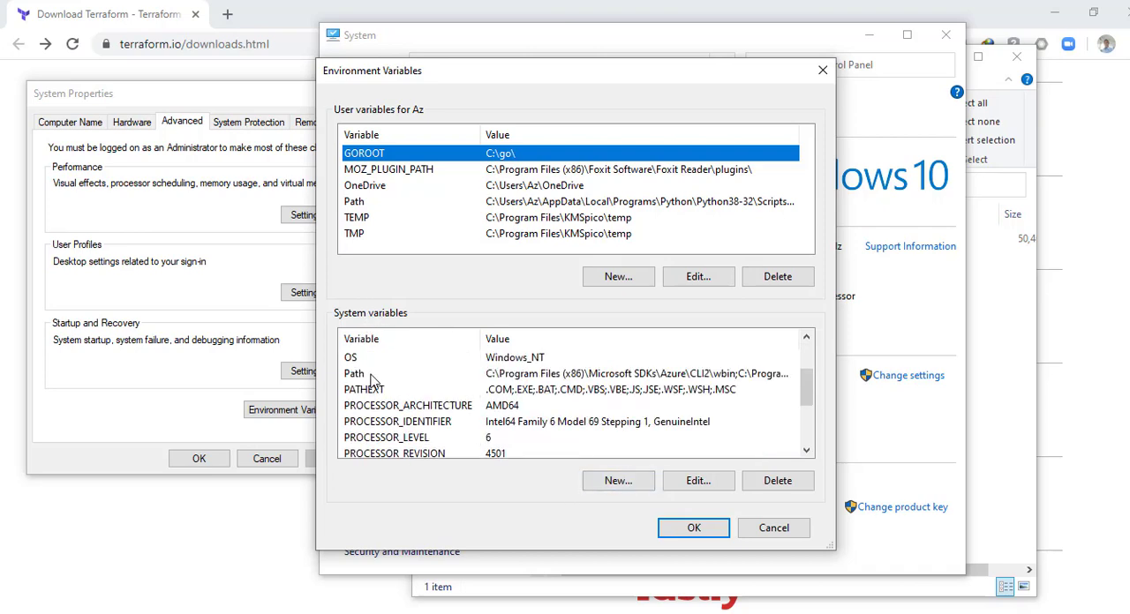
click(374, 376)
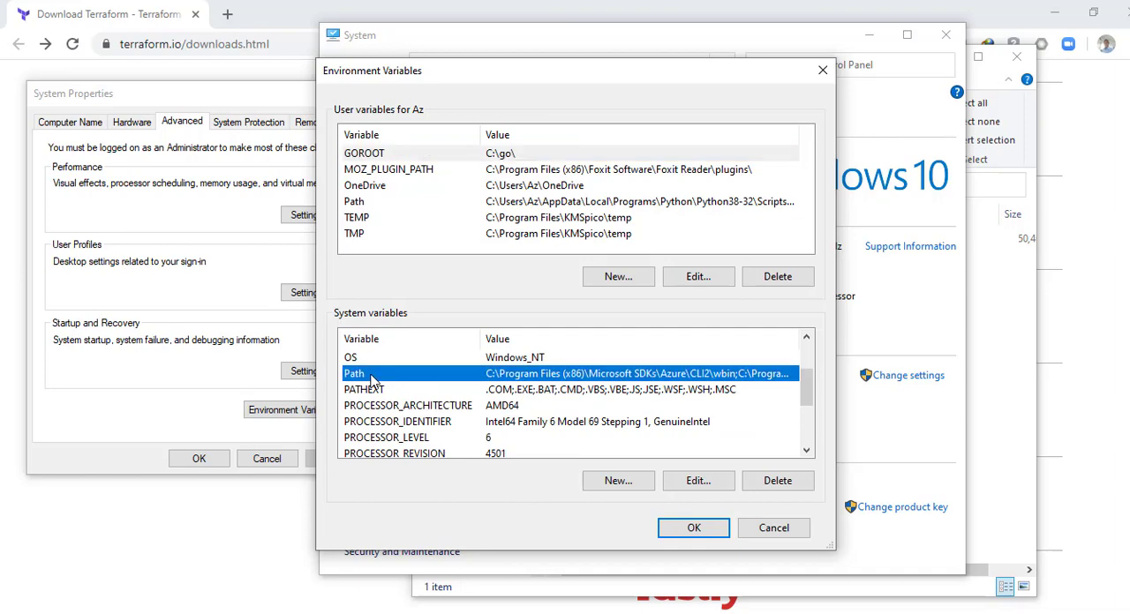
click(682, 484)
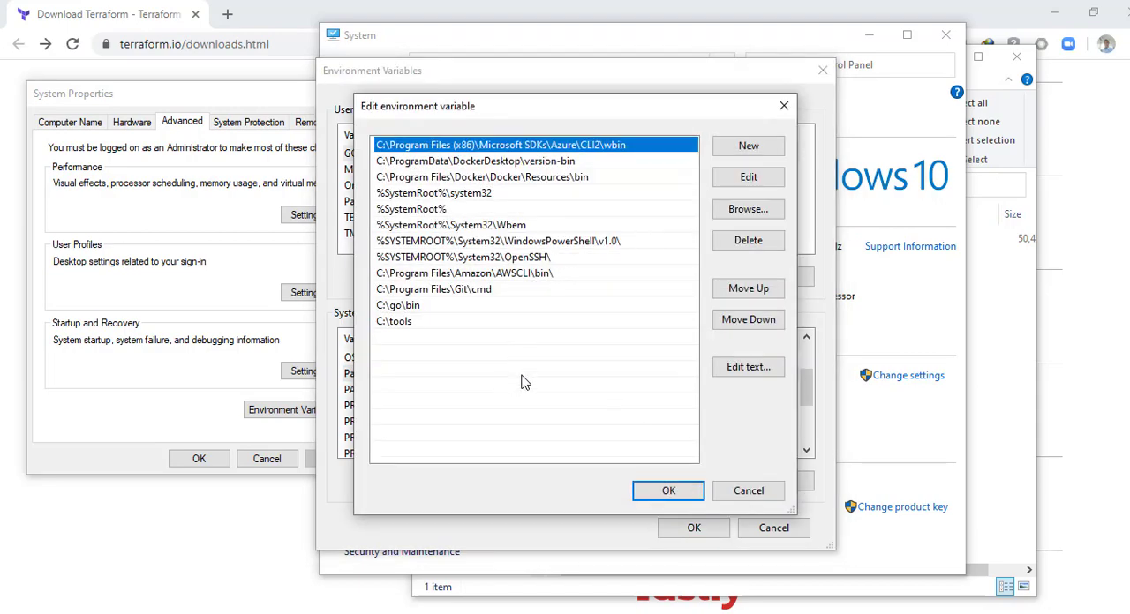
click(759, 147)
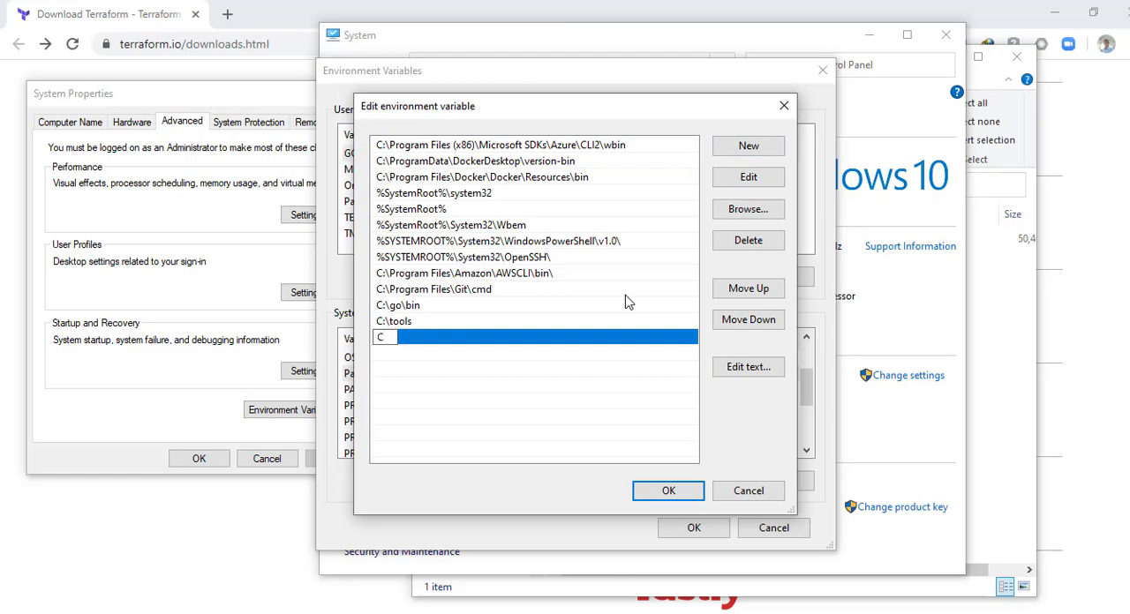
text(C:\terrfp)
key(BackSpace)
text(orm)
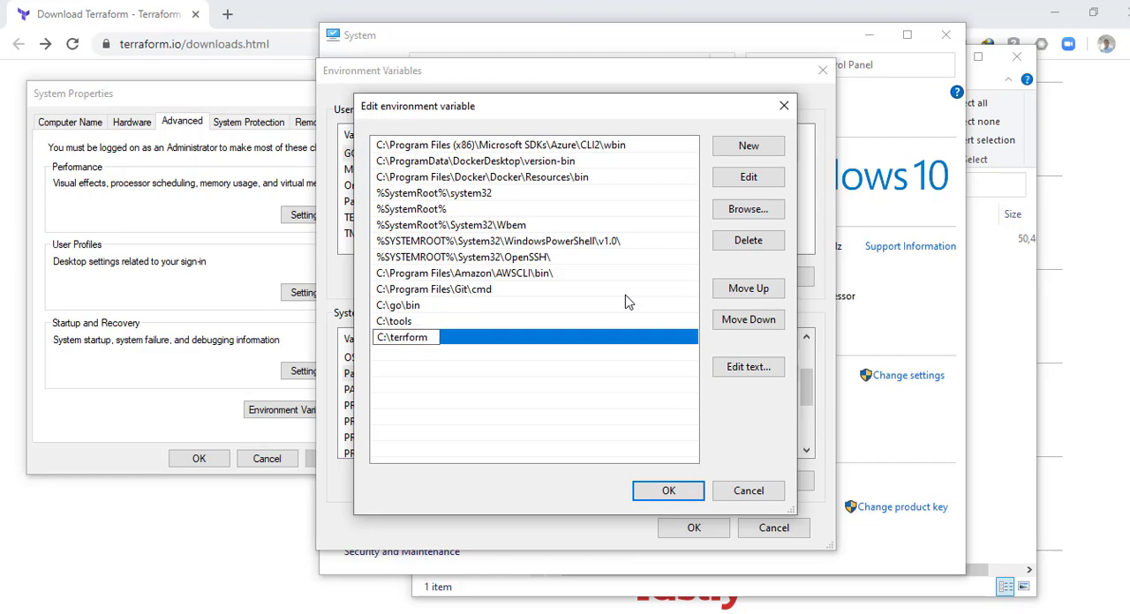
text(a)
click(548, 361)
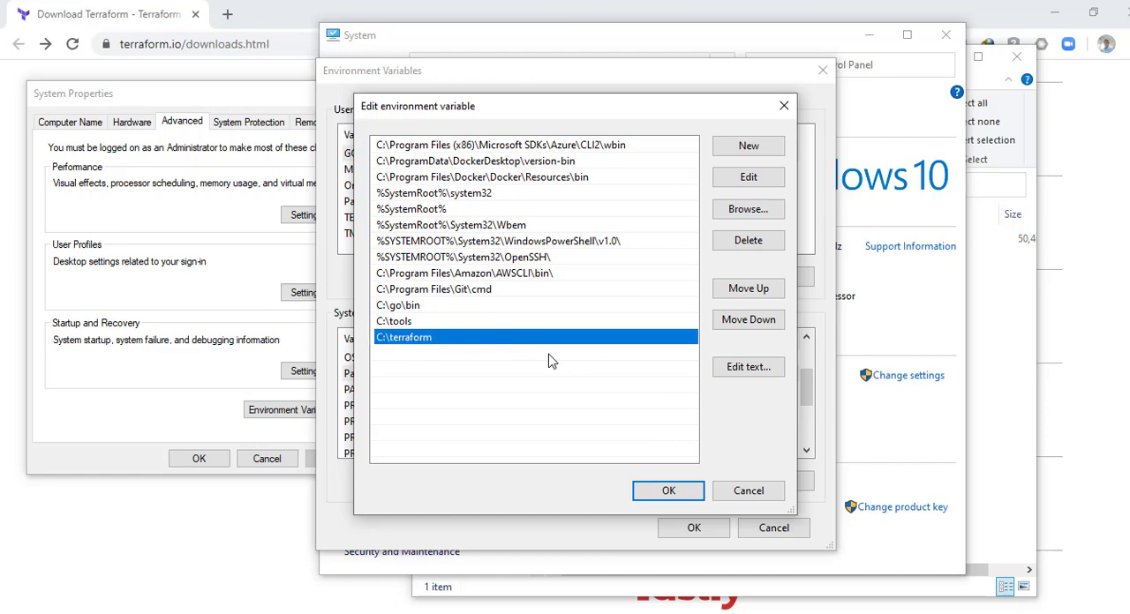
click(1021, 427)
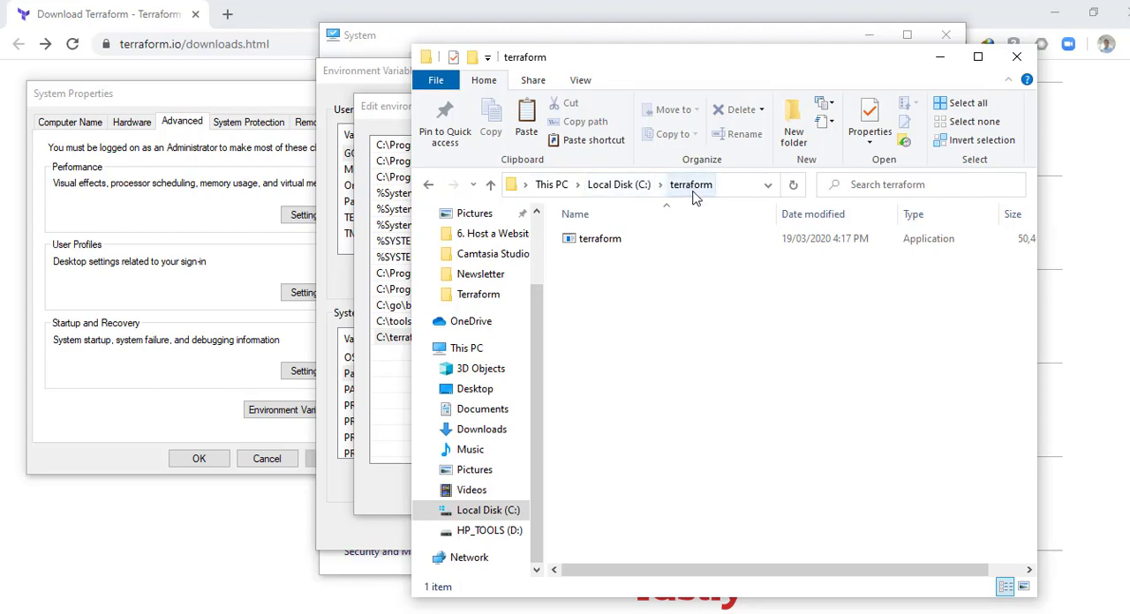
click(397, 116)
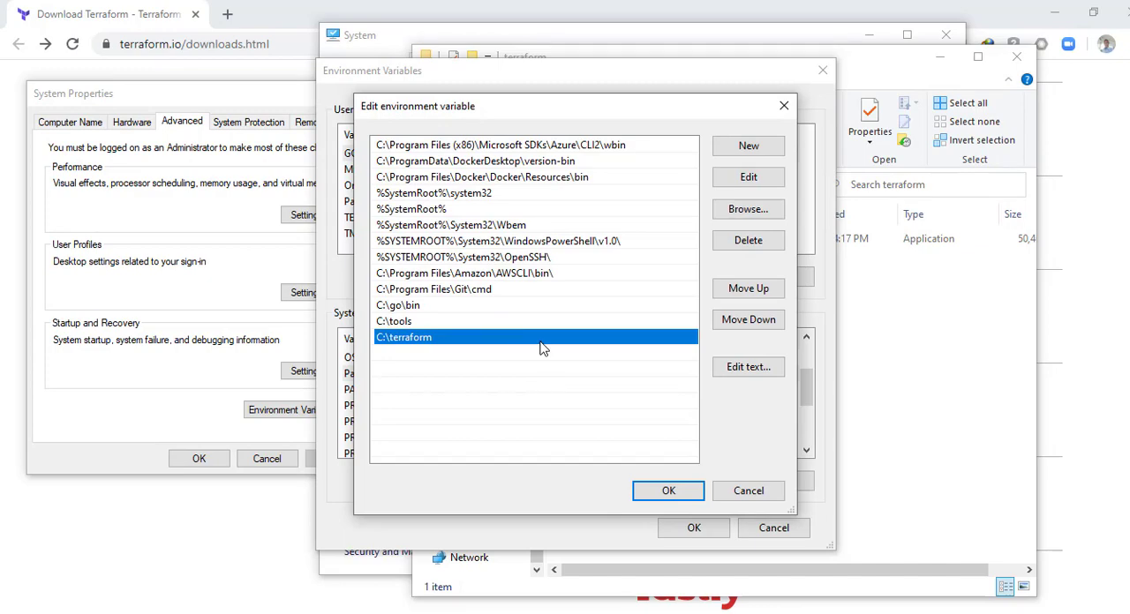
Step: Confirm the Path change and close the Environment Variables and System Properties dialogs
click(654, 492)
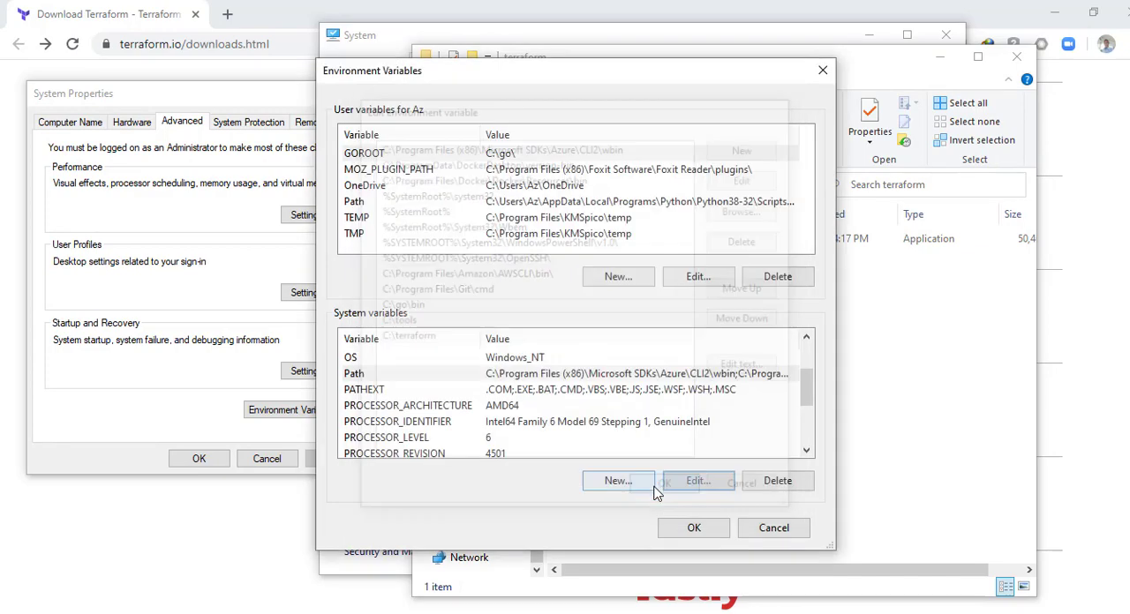
click(692, 530)
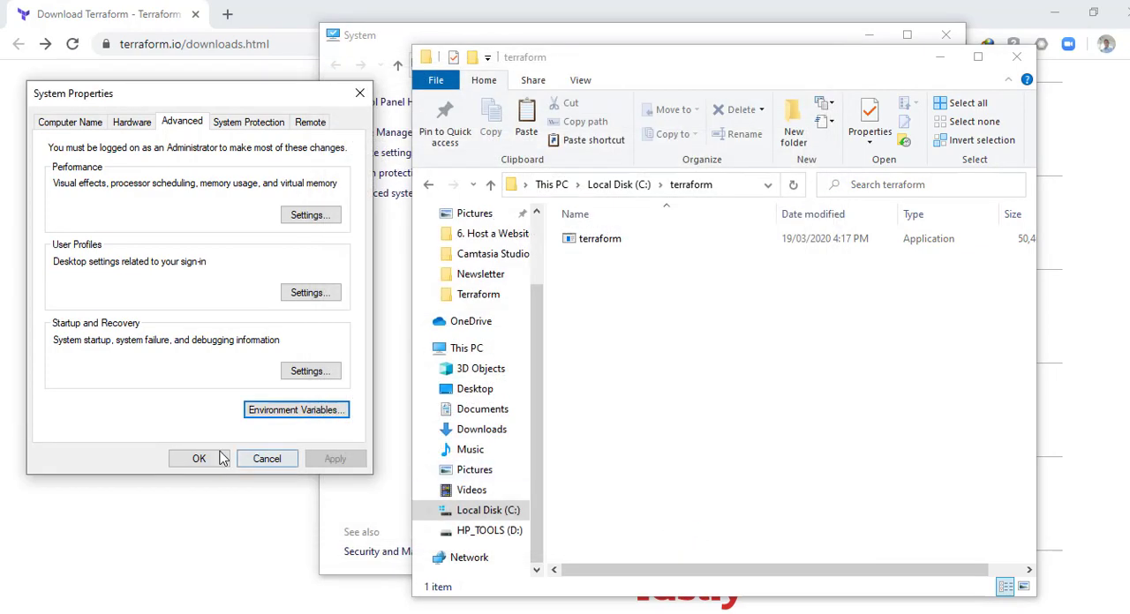
click(221, 457)
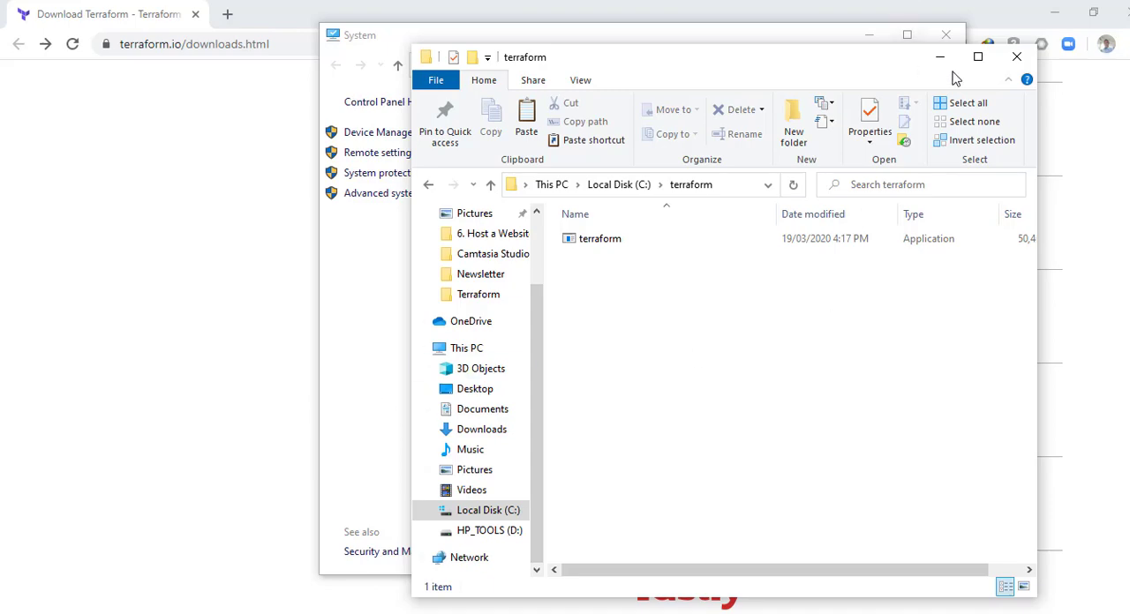
Step: Open Command Prompt as administrator from a Start menu search for cmd
click(941, 56)
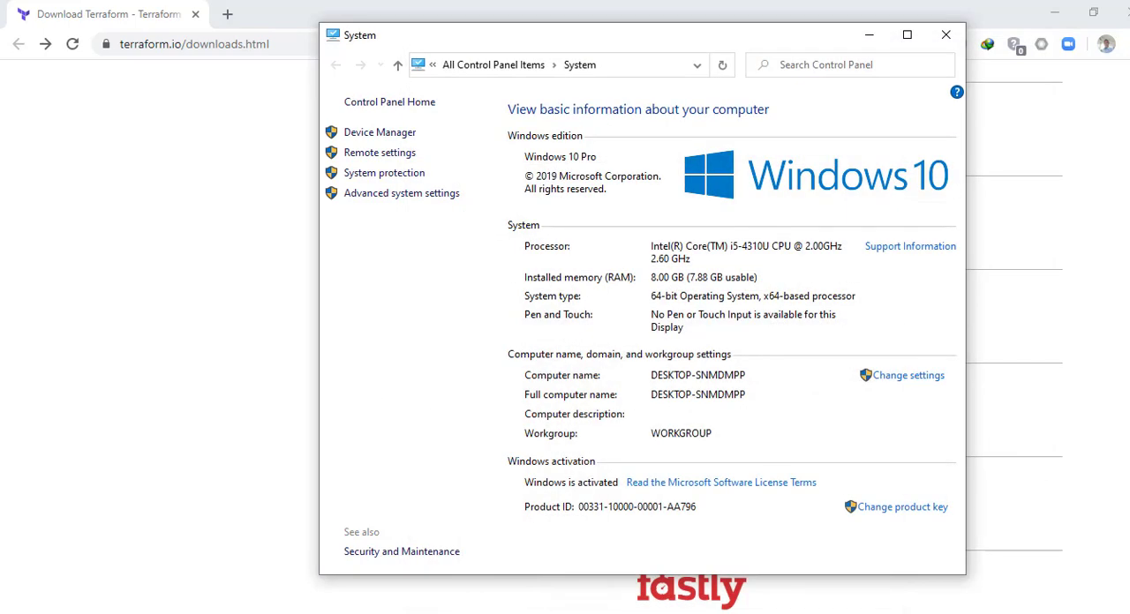
key(alt+Tab)
click(846, 37)
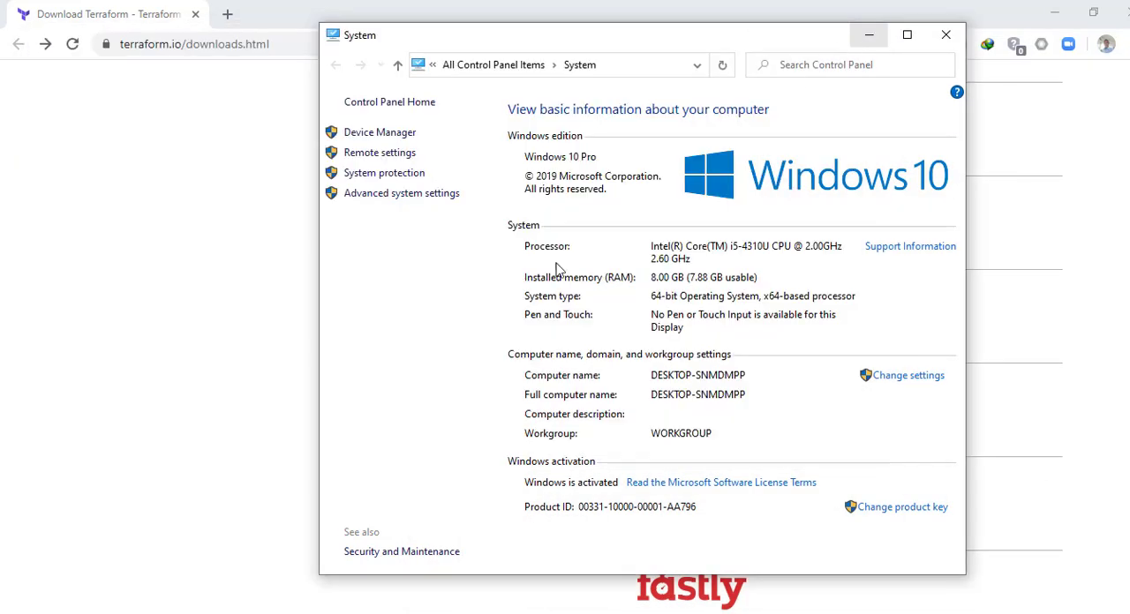
click(18, 611)
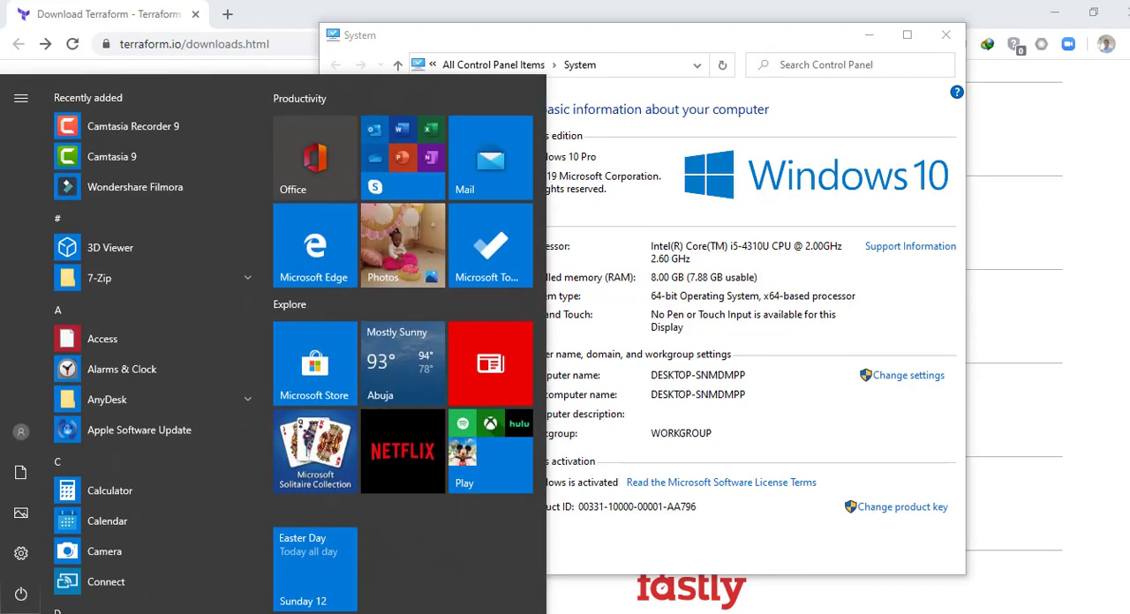
text(cmd)
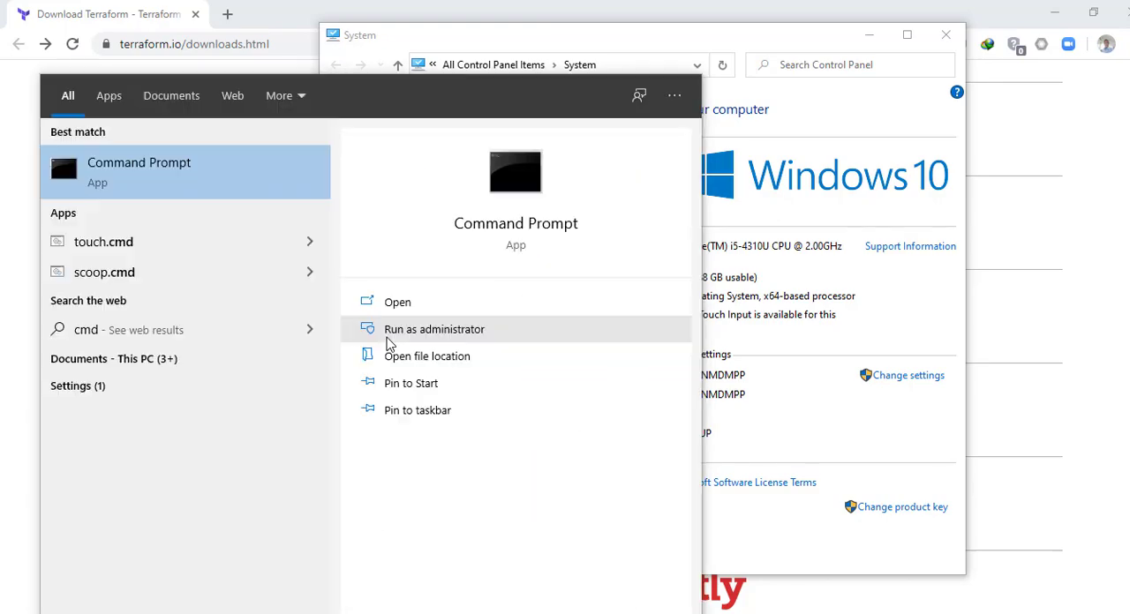
click(389, 343)
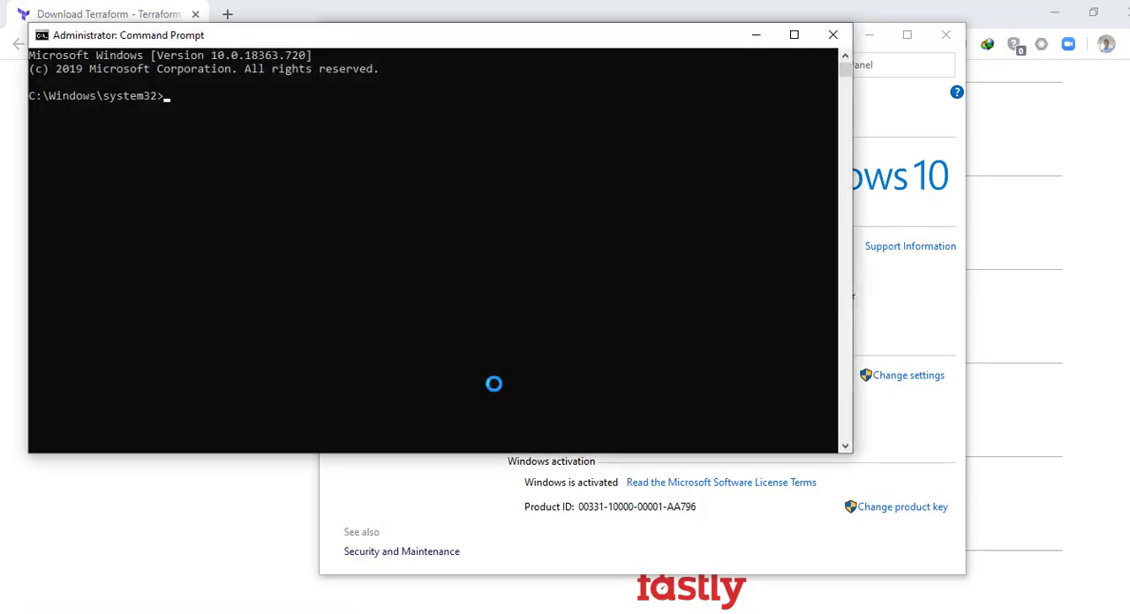
Step: Run terraform --version in the Command Prompt to check the installed version
click(398, 151)
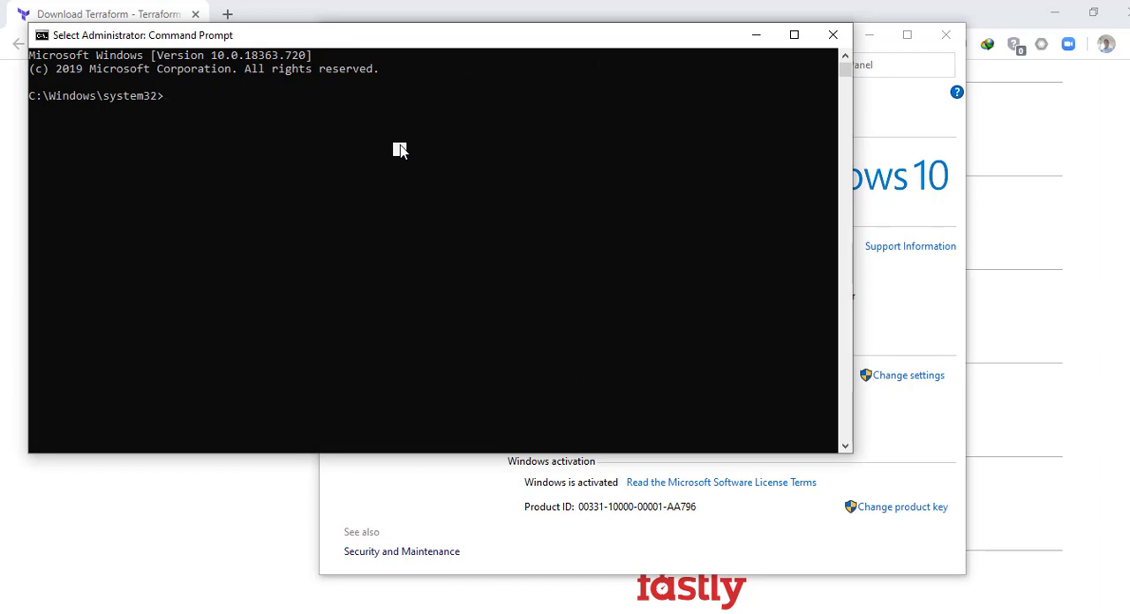
text(terrf)
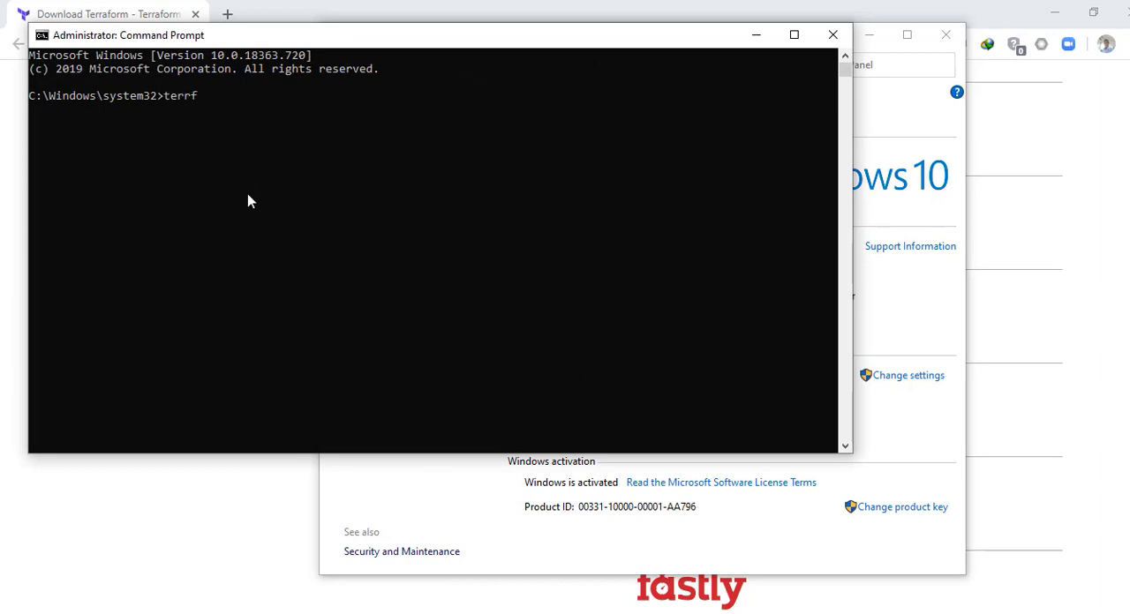
key(Home)
text(a)
key(BackSpace)
key(End)
key(BackSpace)
text(aform --version)
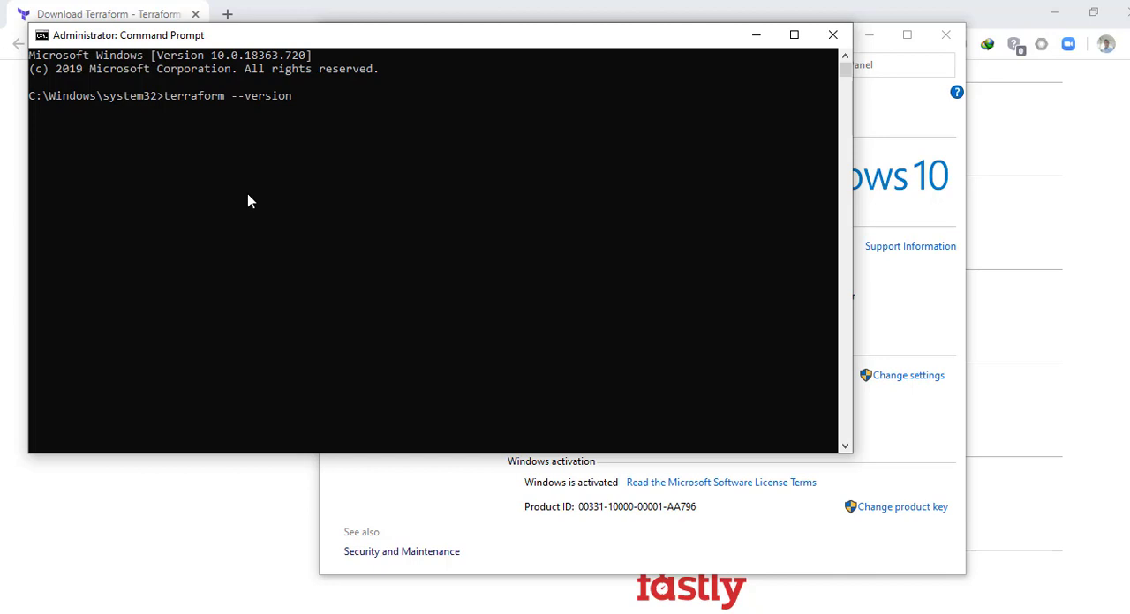
key(Return)
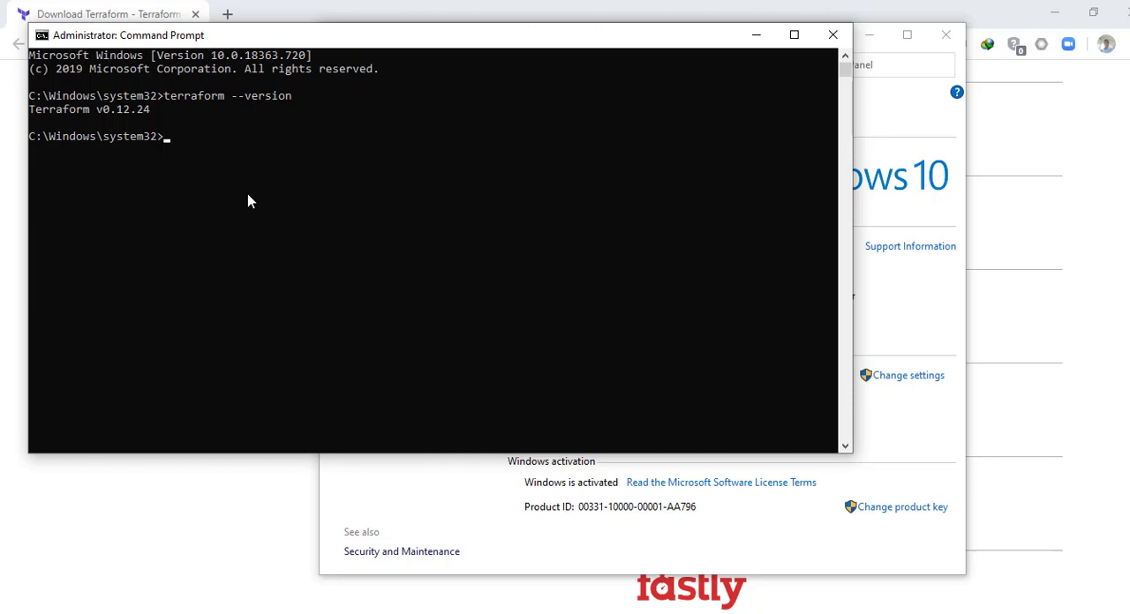
Step: Run terraform without arguments and scroll through the list of available commands
text(terraform)
key(Return)
scroll(248, 194, up, 3)
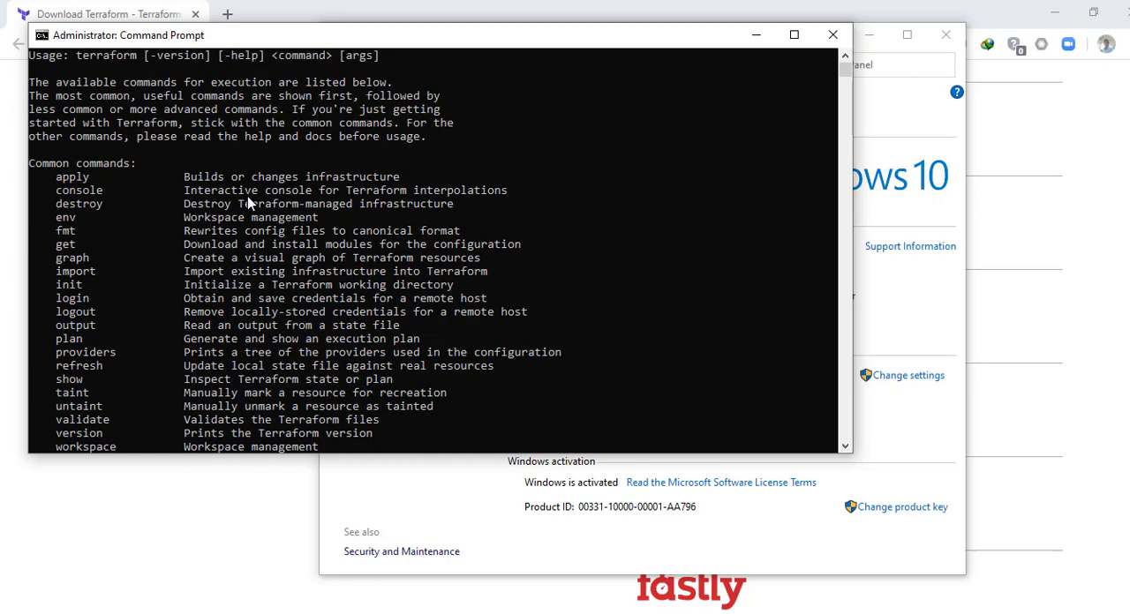
scroll(247, 196, down, 4)
scroll(248, 203, up, 1)
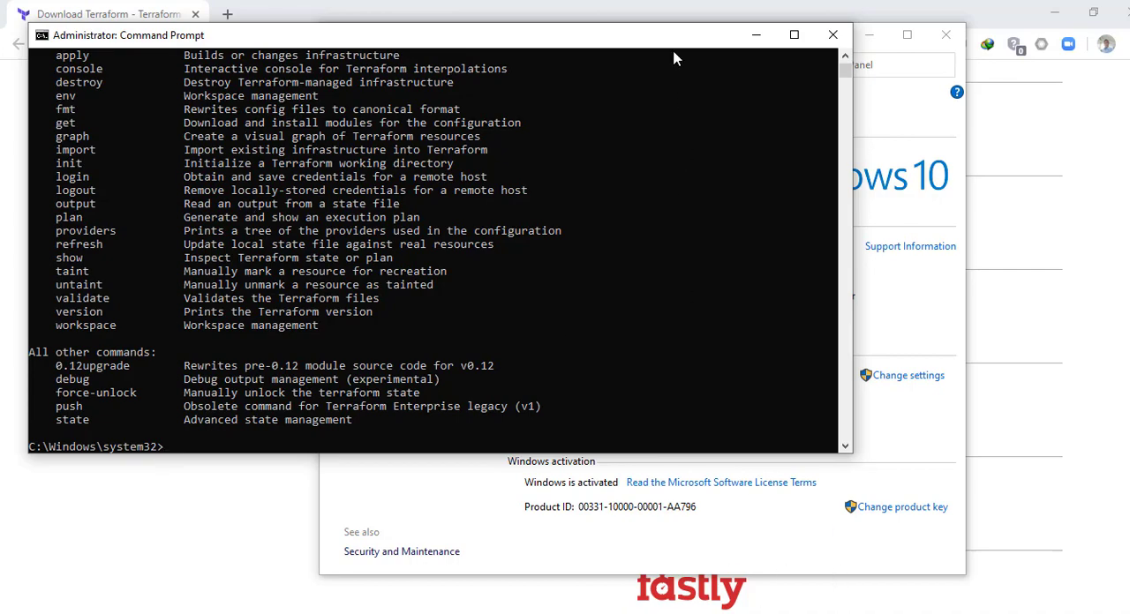
Step: Switch to the browser and scroll through the platform list on the Terraform downloads page
drag(678, 53, 658, 152)
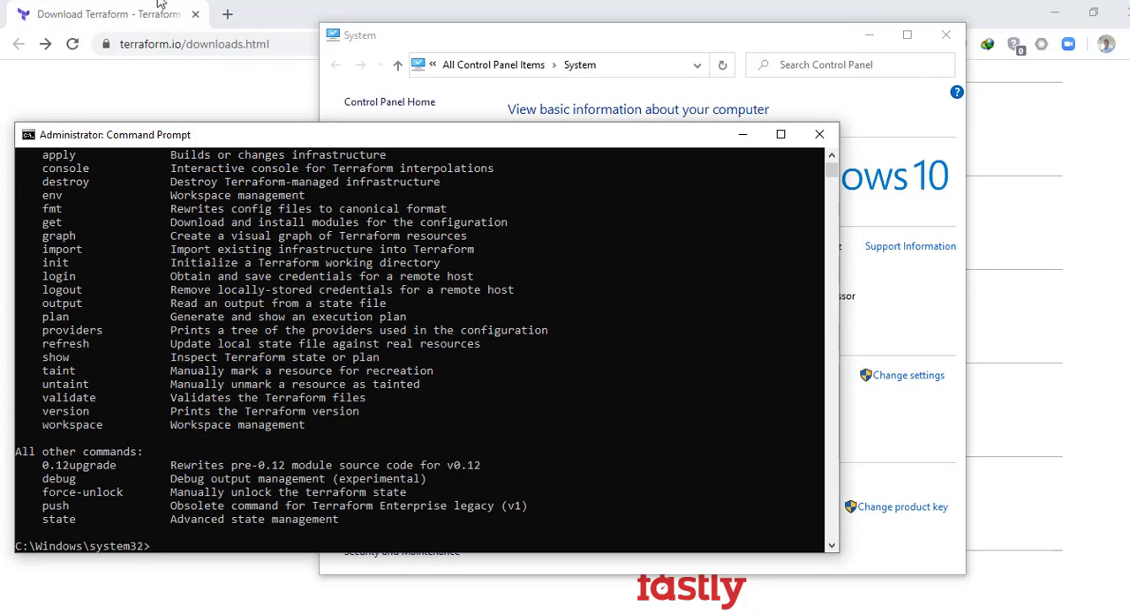
click(85, 12)
scroll(585, 326, up, 3)
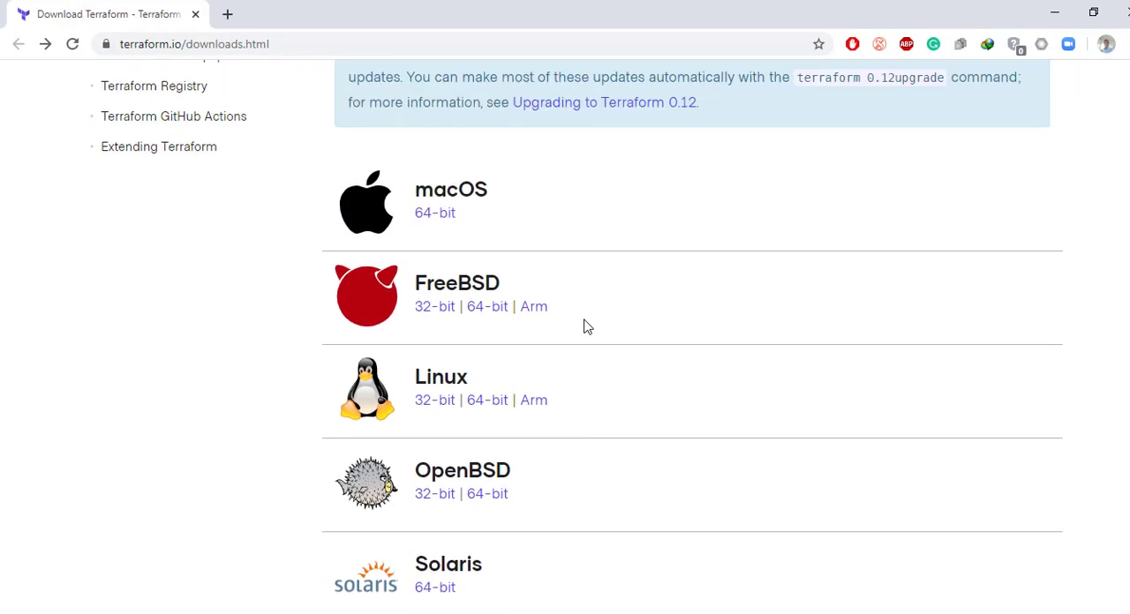
scroll(477, 226, down, 1)
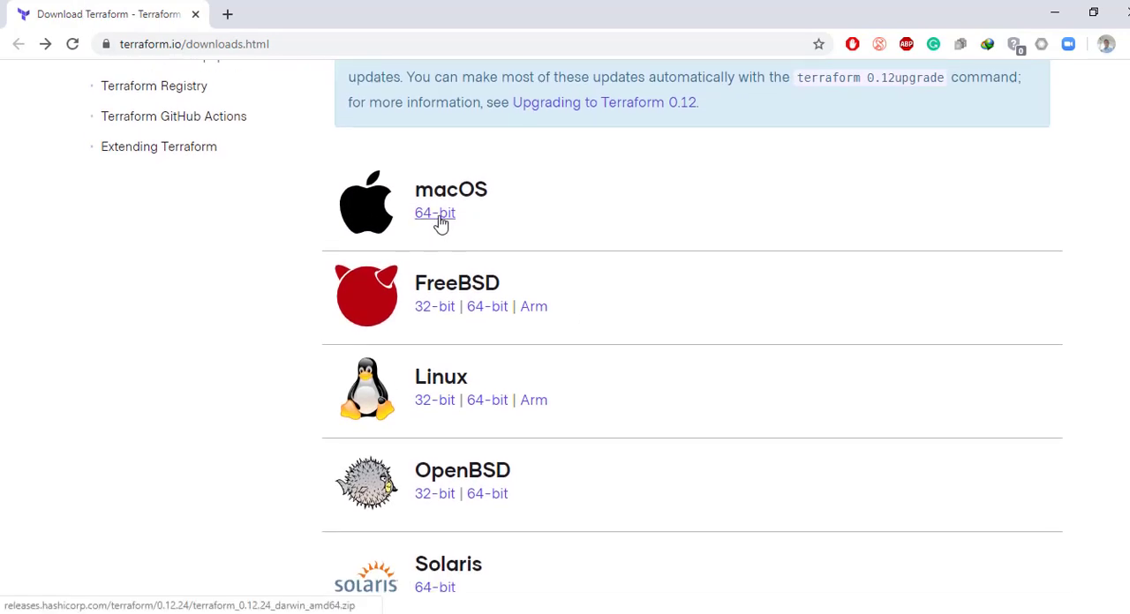
scroll(838, 394, down, 2)
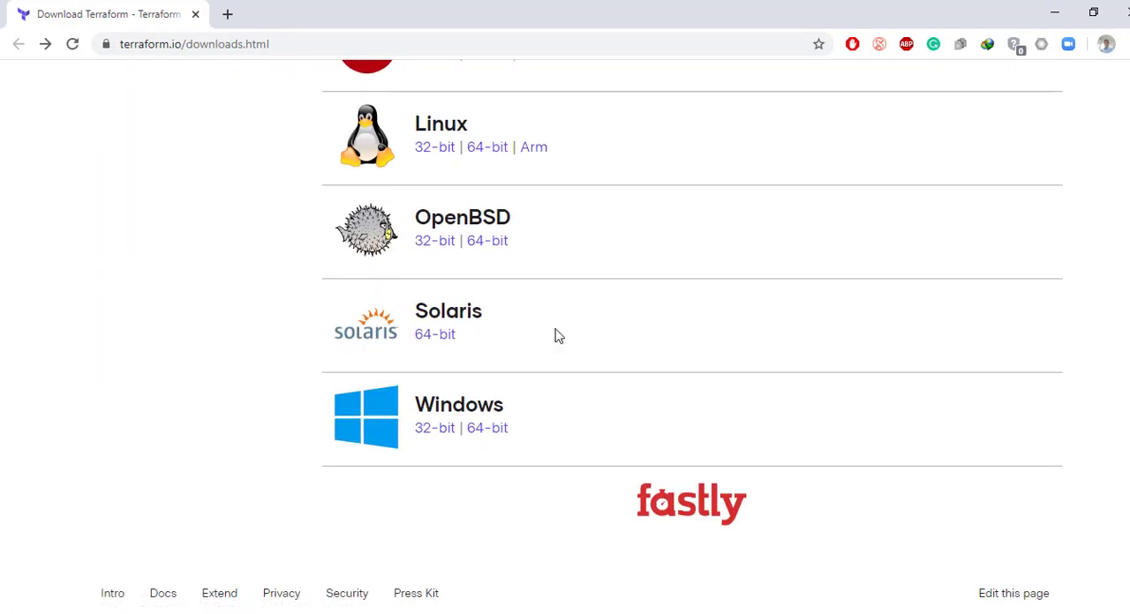
scroll(529, 318, up, 1)
scroll(794, 284, up, 2)
scroll(795, 287, down, 1)
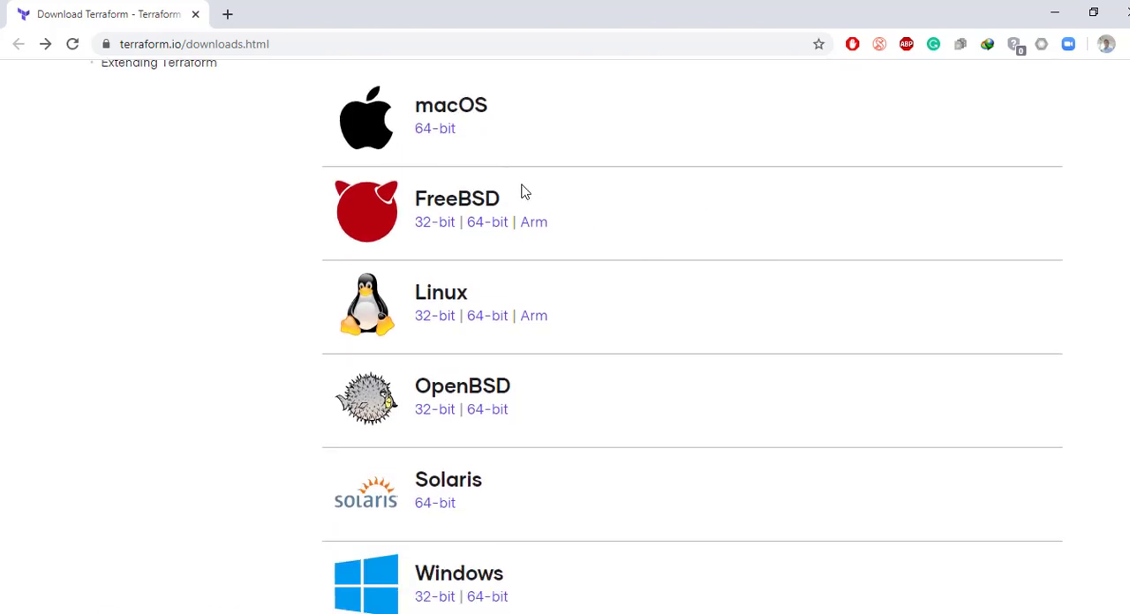